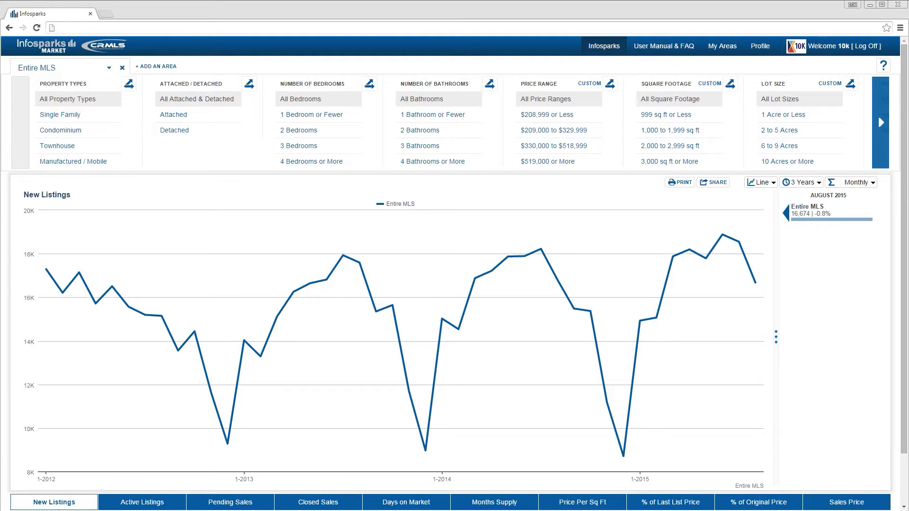
Add three extra Entire MLS comparison areas to the New Listings chart.
left_click(171, 67)
left_click(284, 67)
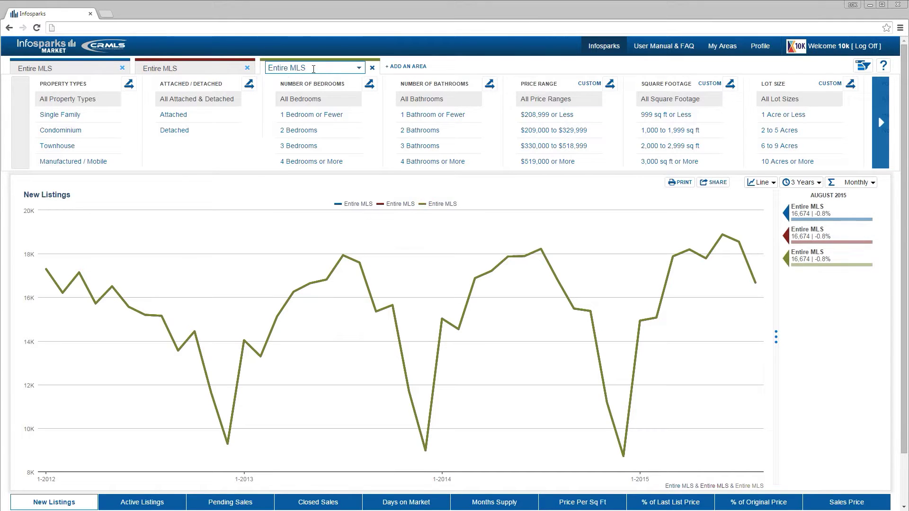
left_click(408, 66)
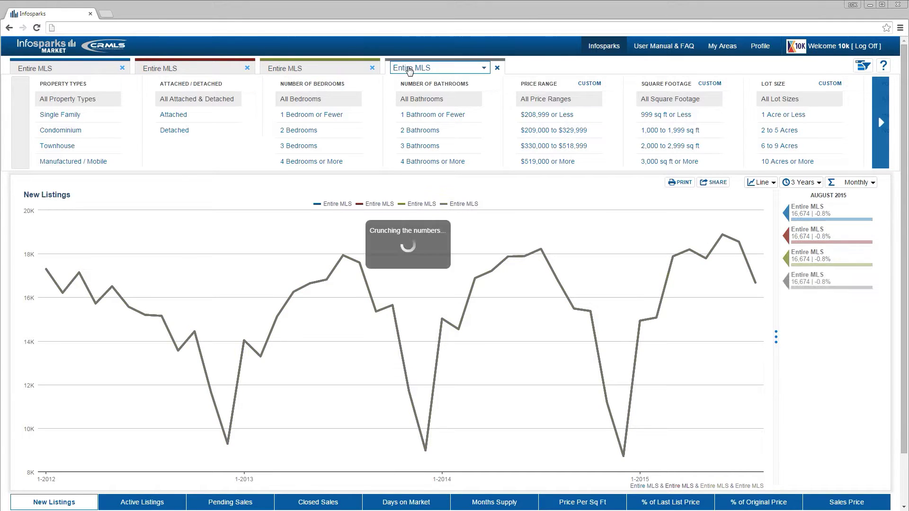
Remove the three added comparison areas, then open the Entire MLS area dropdown.
left_click(496, 69)
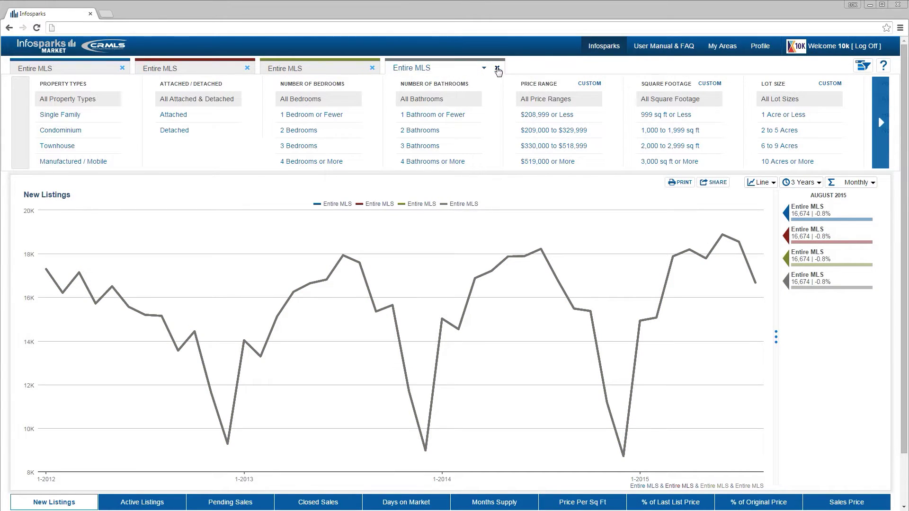
left_click(373, 68)
left_click(246, 68)
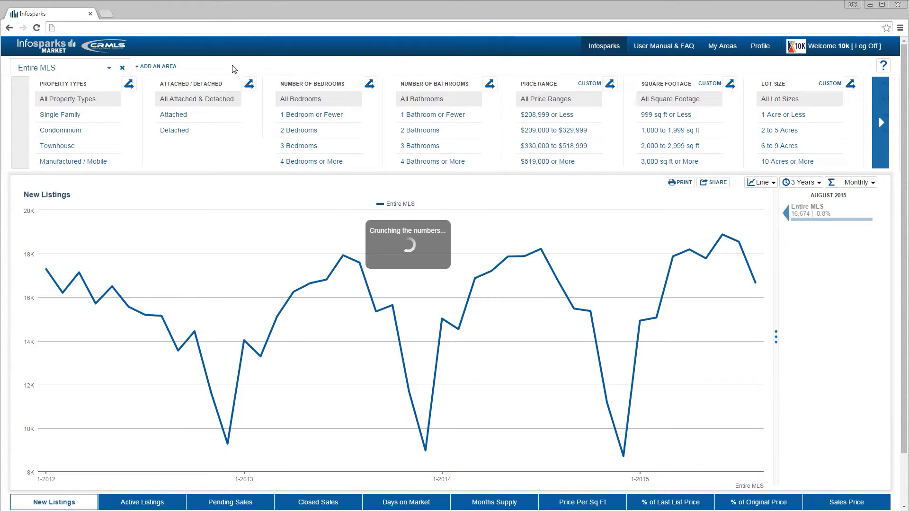
left_click(108, 69)
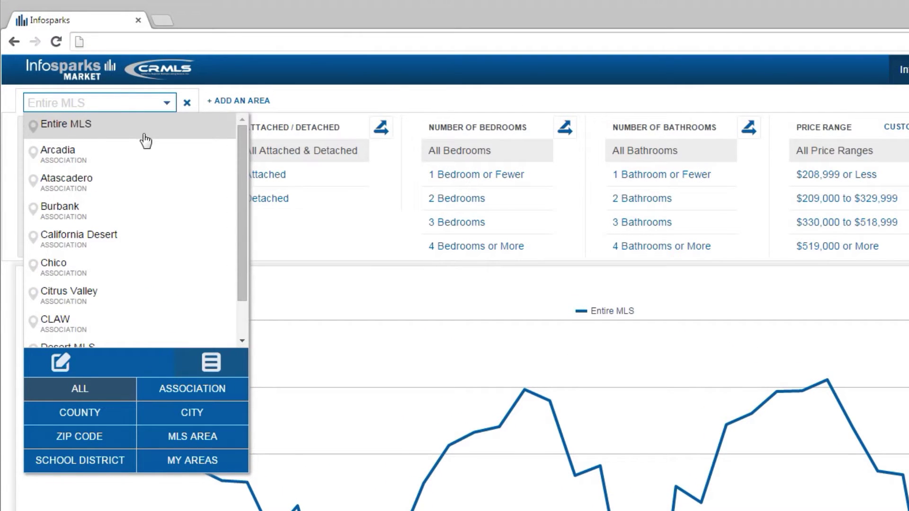
Search 'Arcadi' and chart Arcadia (Association) instead of Entire MLS.
scroll(183, 192, "down", 15)
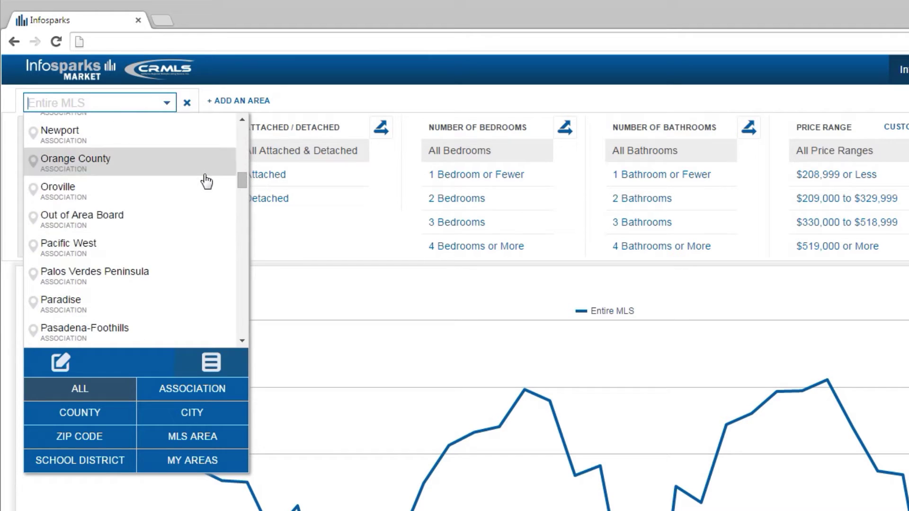
scroll(206, 182, "down", 15)
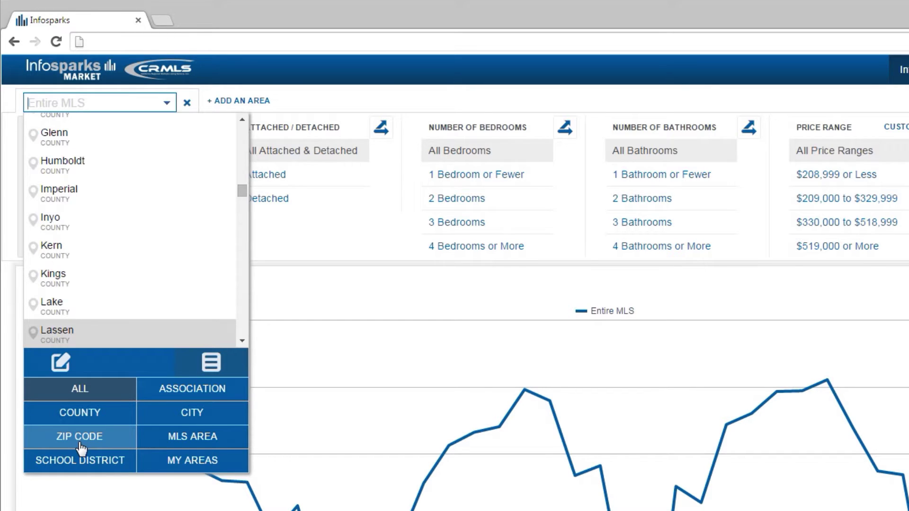
scroll(122, 156, "up", 1)
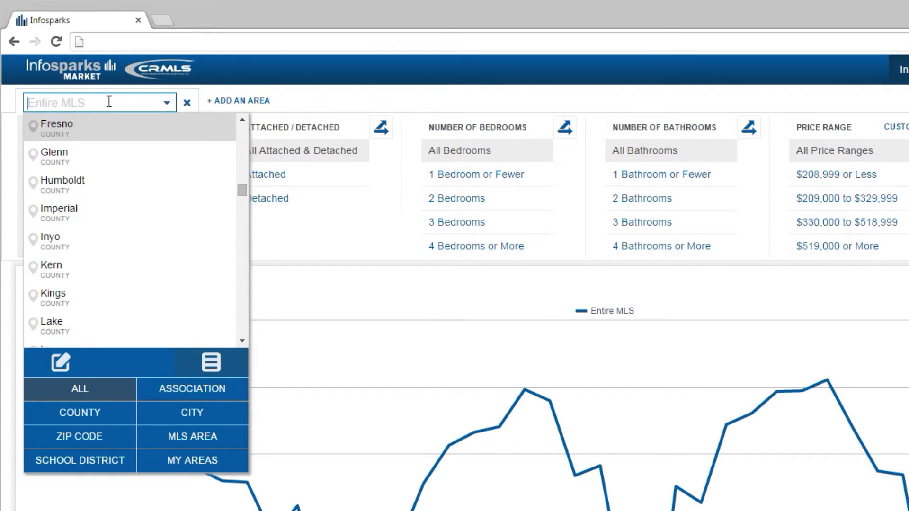
type("Arcadi")
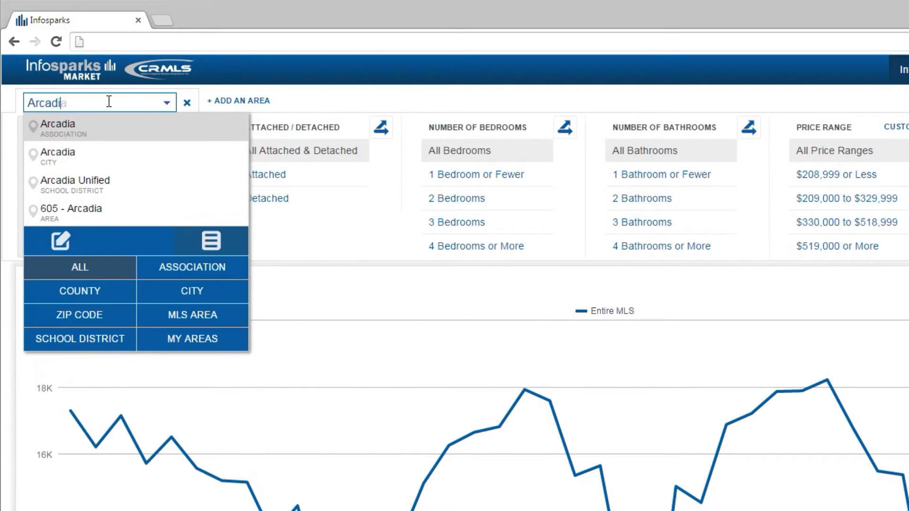
left_click(101, 130)
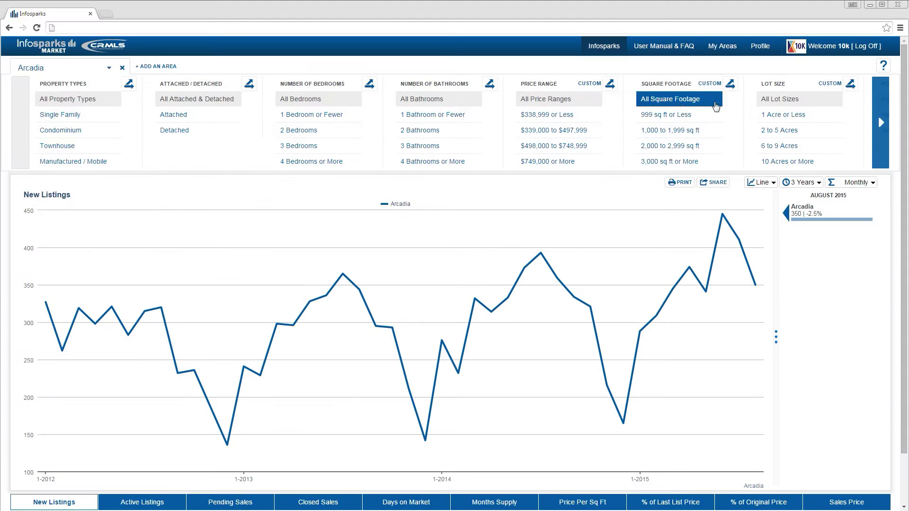
Filter Arcadia to 2 bathrooms, 3 bedrooms and detached homes.
left_click(420, 133)
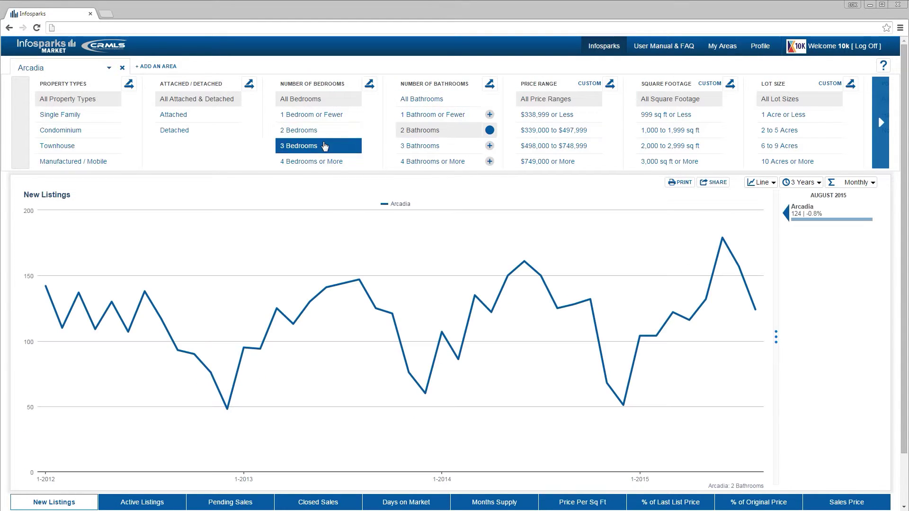
left_click(352, 145)
left_click(217, 132)
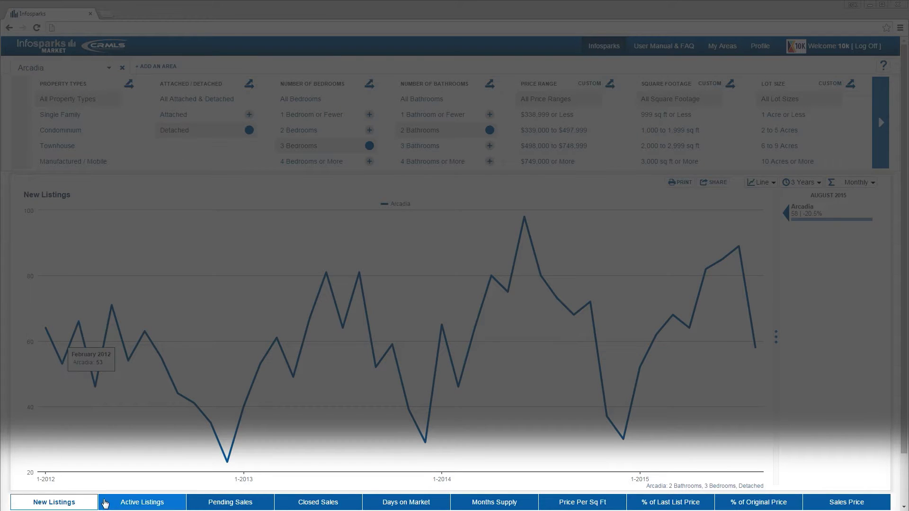
left_click(122, 502)
Browse Pending and Closed Sales, then chart Average Price Per Sq Ft ($387, +7.5%).
left_click(221, 501)
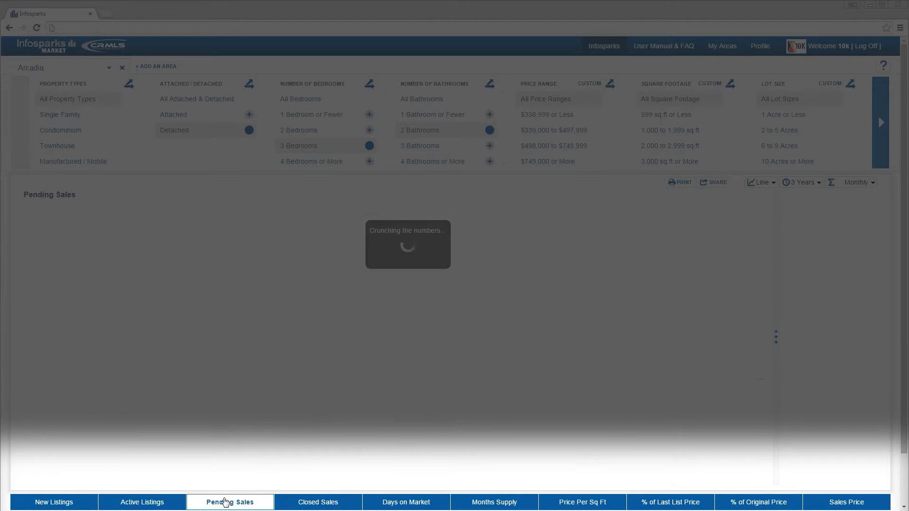
left_click(334, 504)
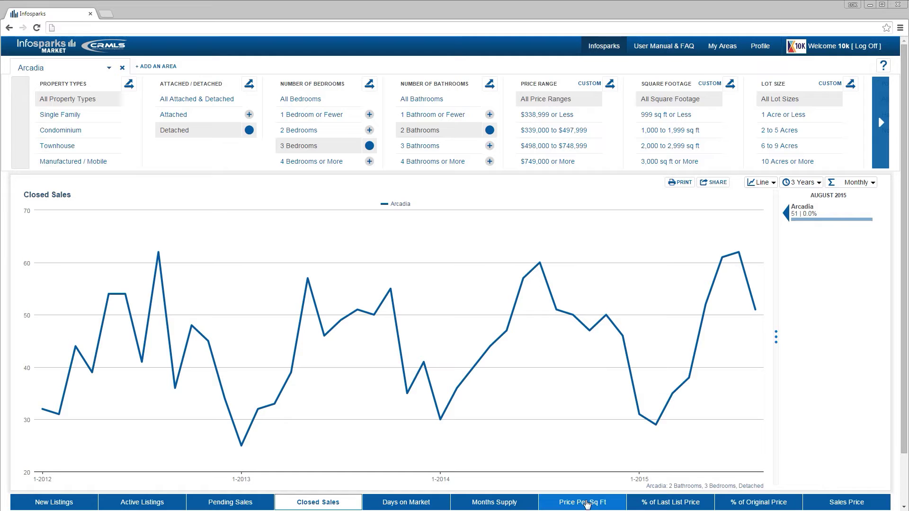
left_click(597, 503)
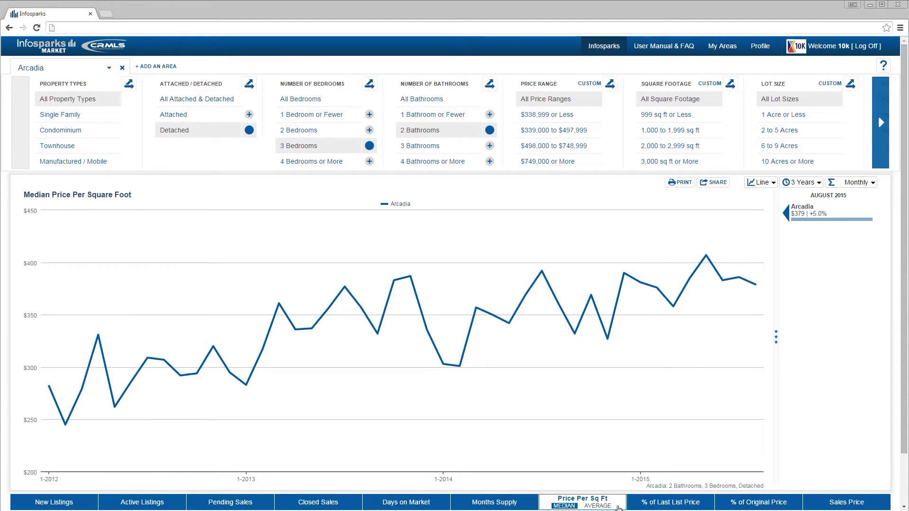
left_click(599, 506)
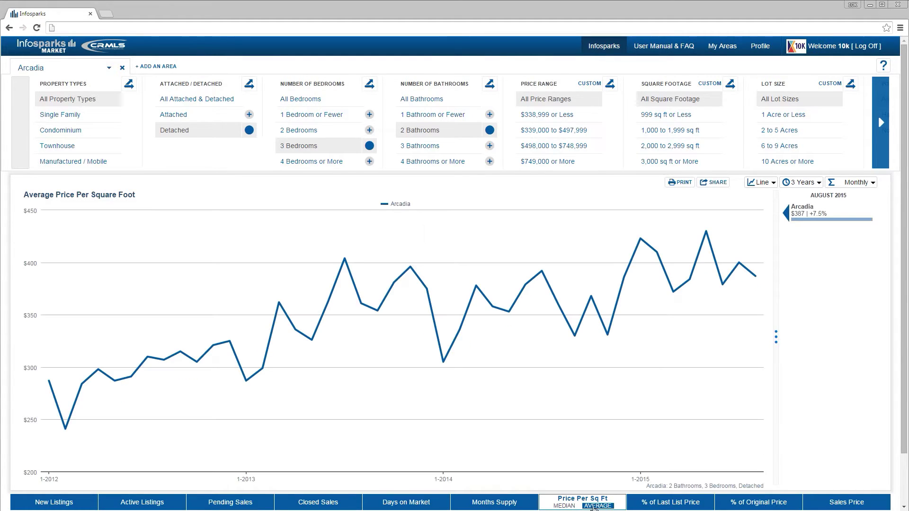
left_click(563, 506)
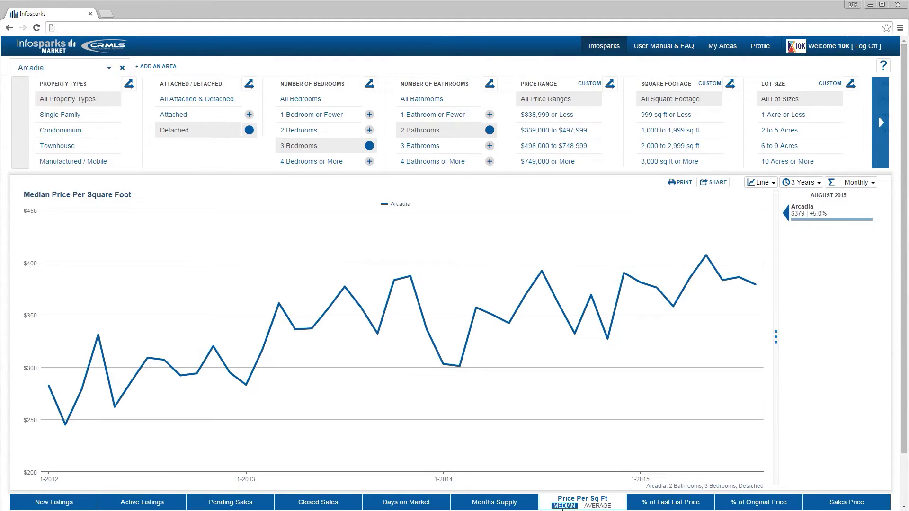
left_click(595, 506)
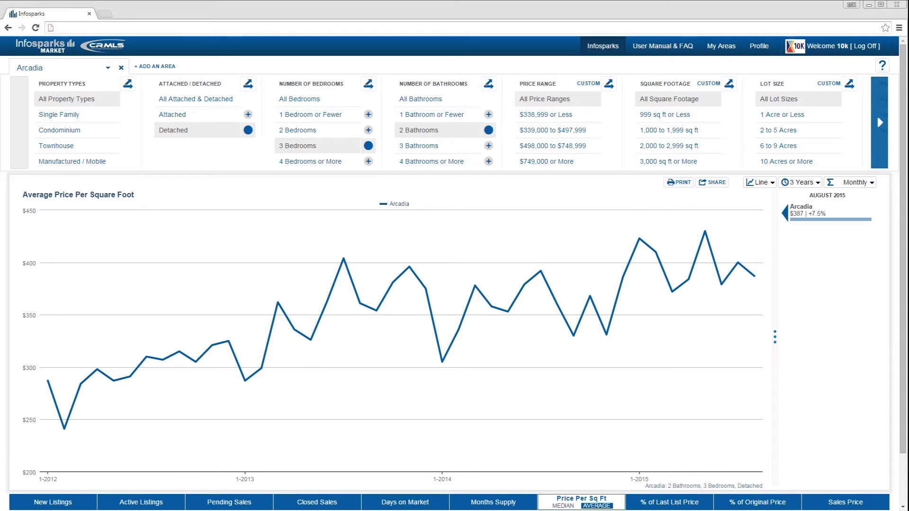
Keep the 3 Years span and aggregate values over 12 months ($382, +4.4%).
left_click(805, 183)
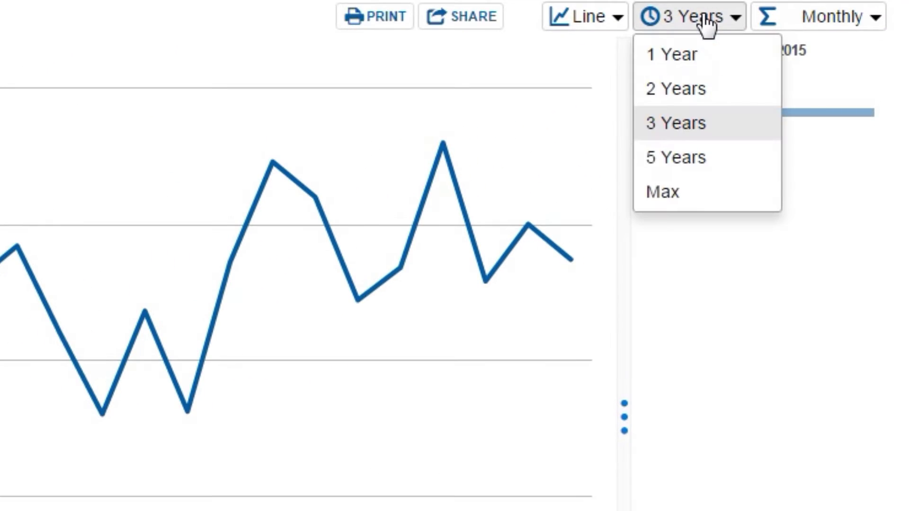
left_click(669, 124)
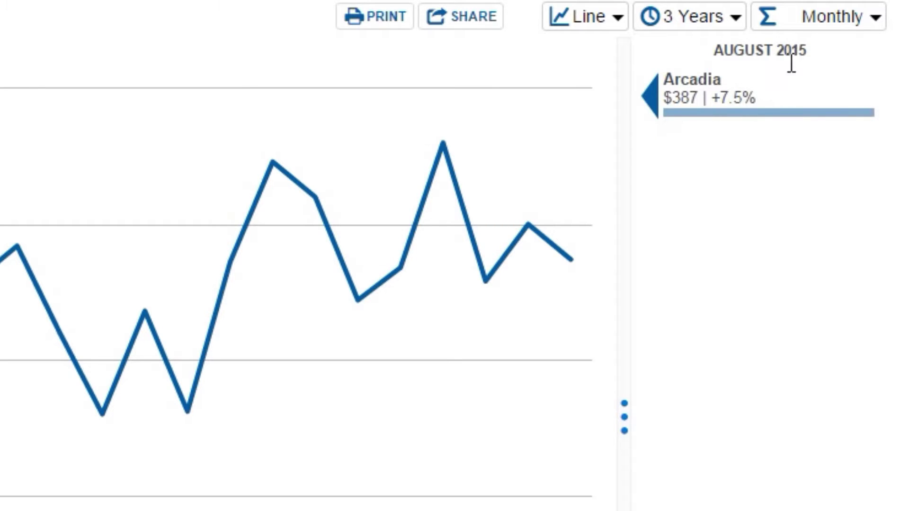
left_click(808, 20)
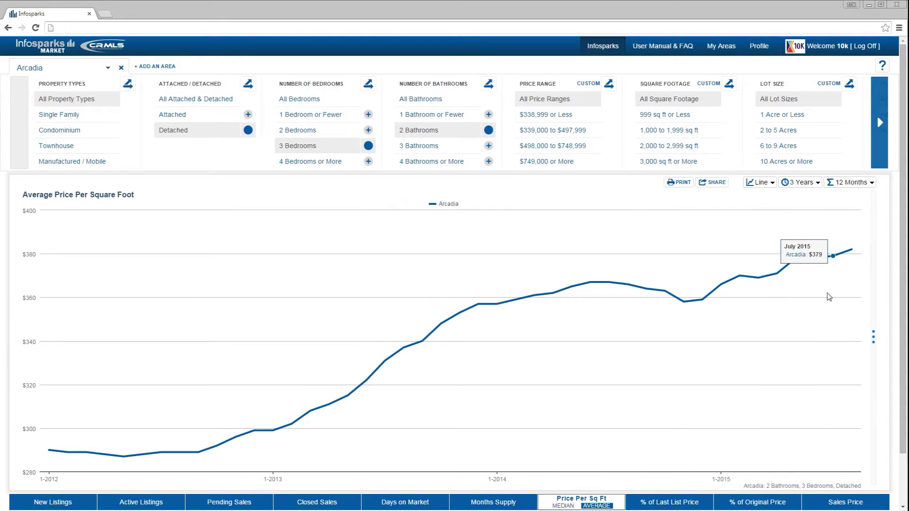
Reopen the August 2015 Arcadia summary panel and the Line/Bar chart style choices.
left_click(870, 299)
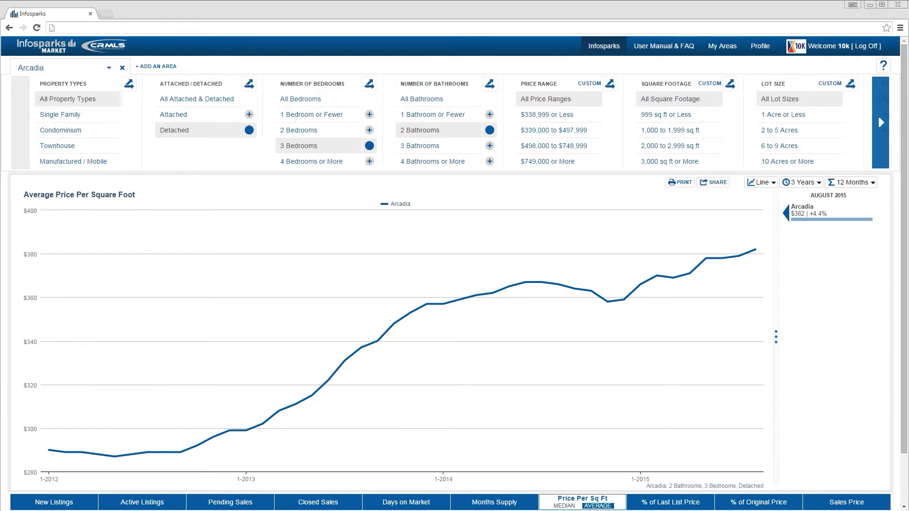
left_click(765, 184)
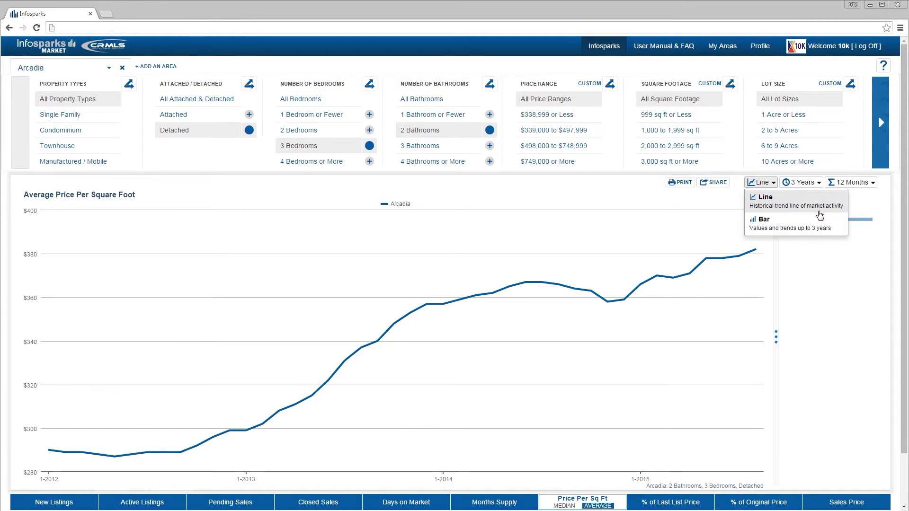
Preview the chart as bars over the three-year span.
left_click(807, 224)
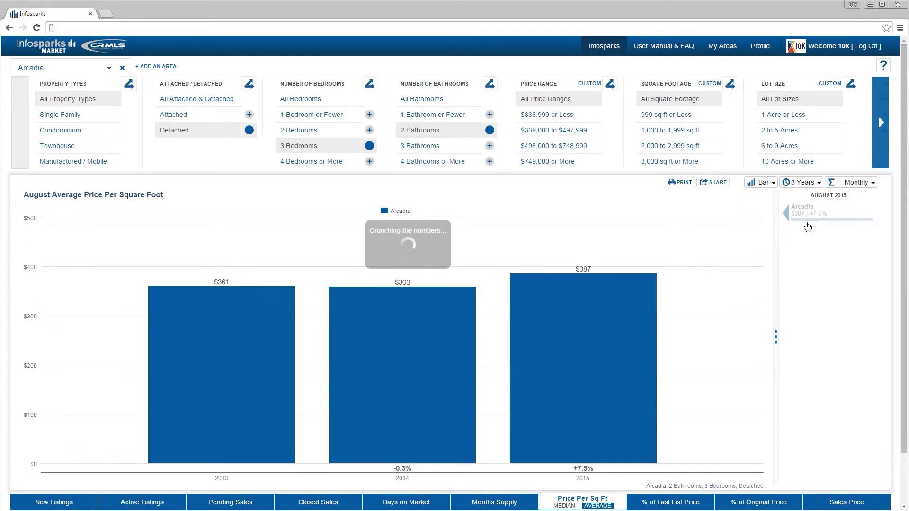
left_click(804, 183)
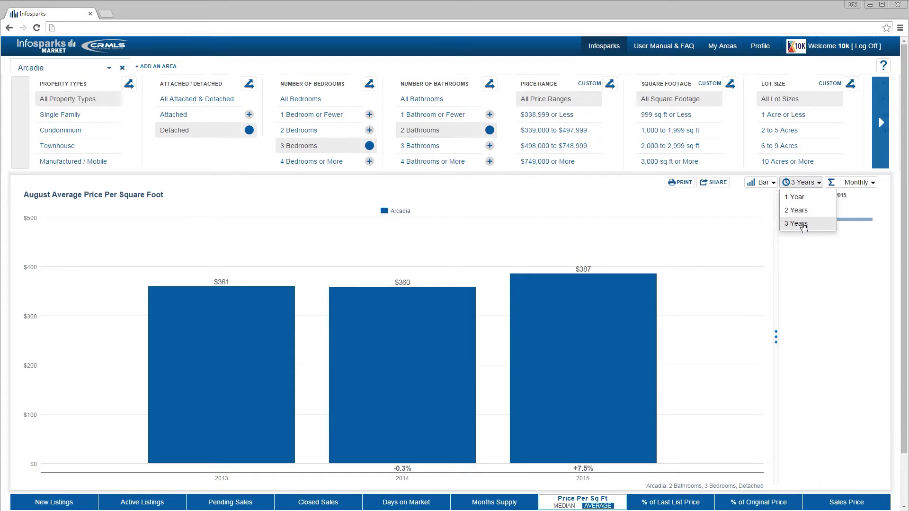
left_click(803, 224)
Return to a line chart with rolling 12-month data points.
left_click(763, 182)
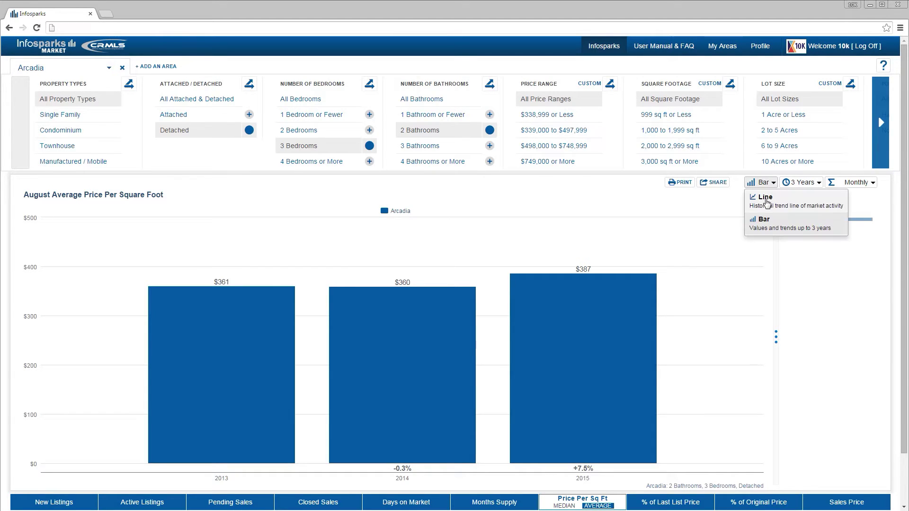
left_click(769, 196)
left_click(851, 182)
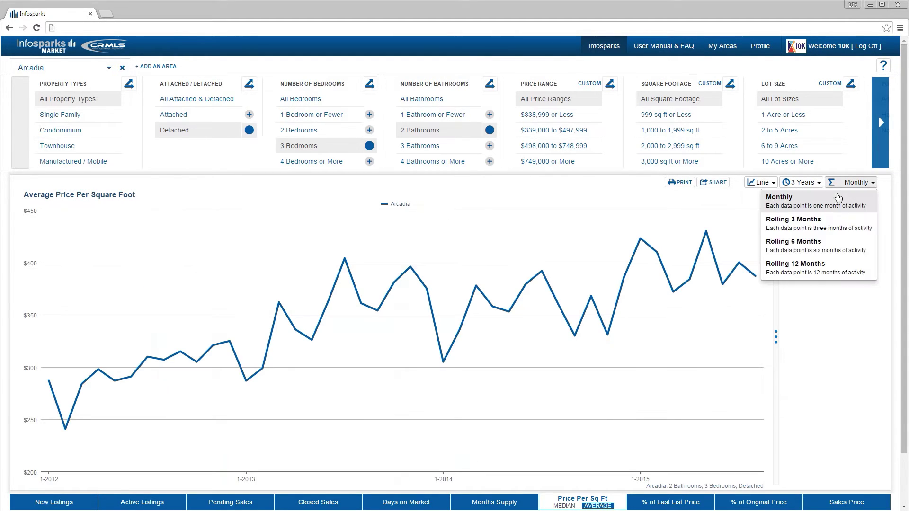
left_click(828, 261)
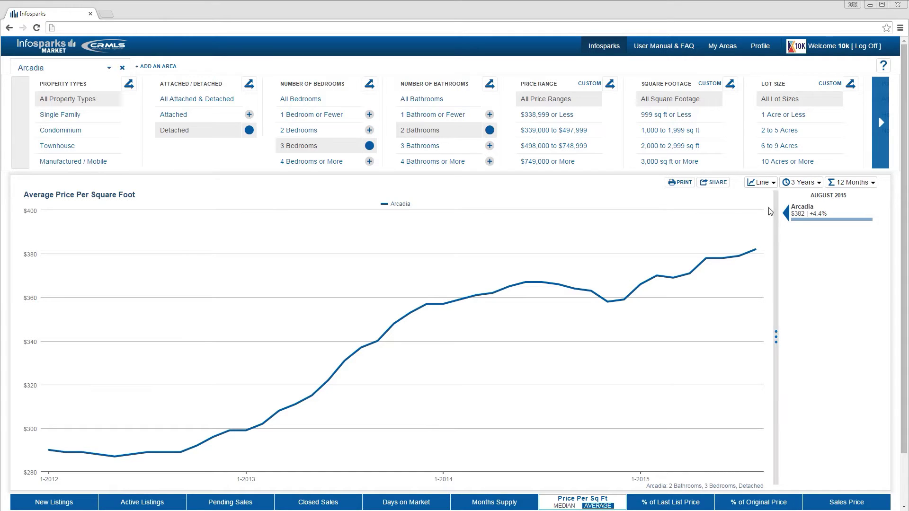
Open the chart's share options and compare Live, Static and PDF delivery.
left_click(715, 185)
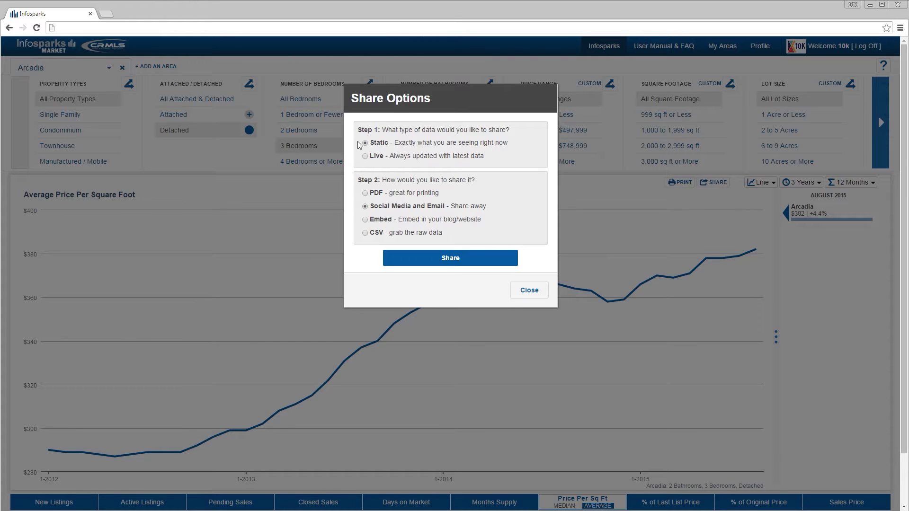
left_click(364, 157)
left_click(365, 144)
left_click(365, 193)
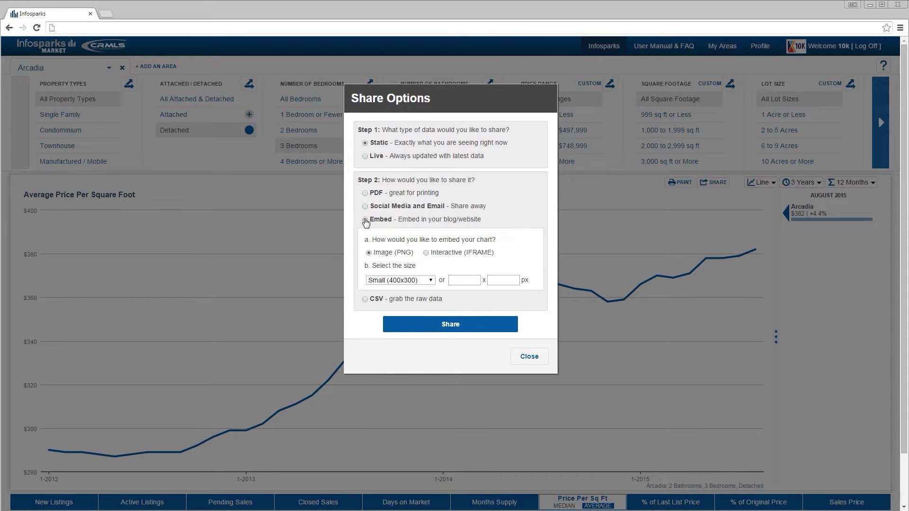
Set the embed size to Medium (640x480) and share raw data as CSV.
left_click(404, 280)
left_click(399, 299)
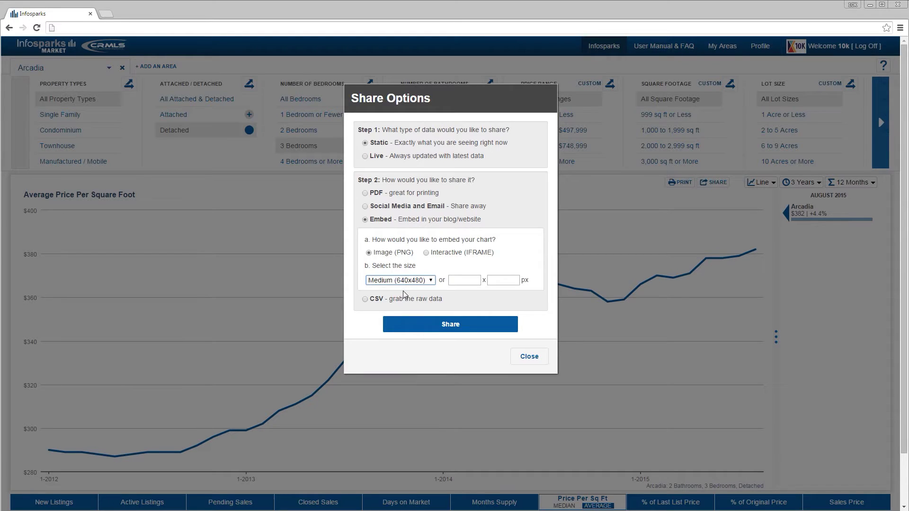
left_click(365, 299)
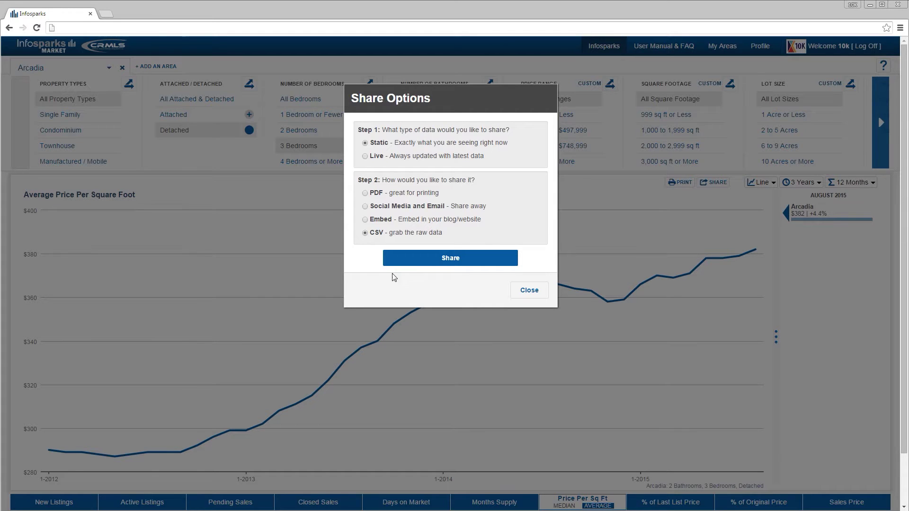
Generate a CSV link, then start over and create a live-data share URL and select it.
left_click(453, 261)
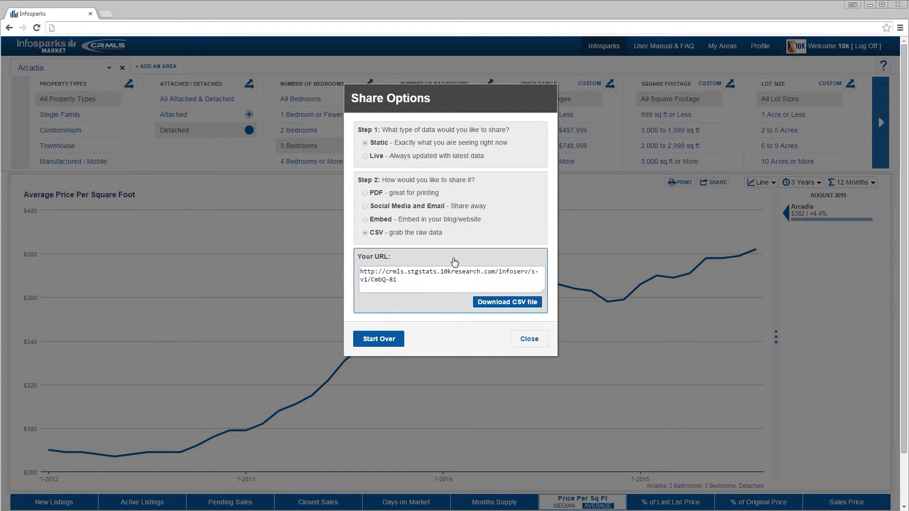
left_click(379, 339)
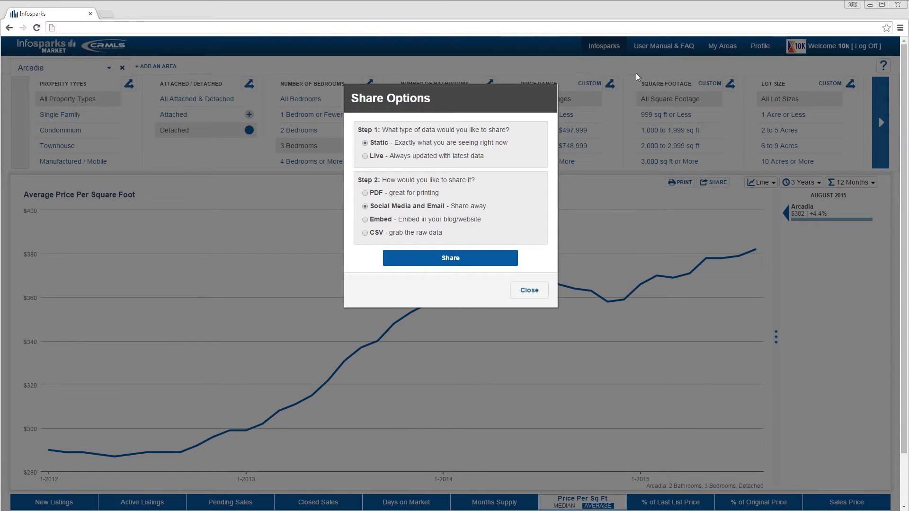
left_click(366, 156)
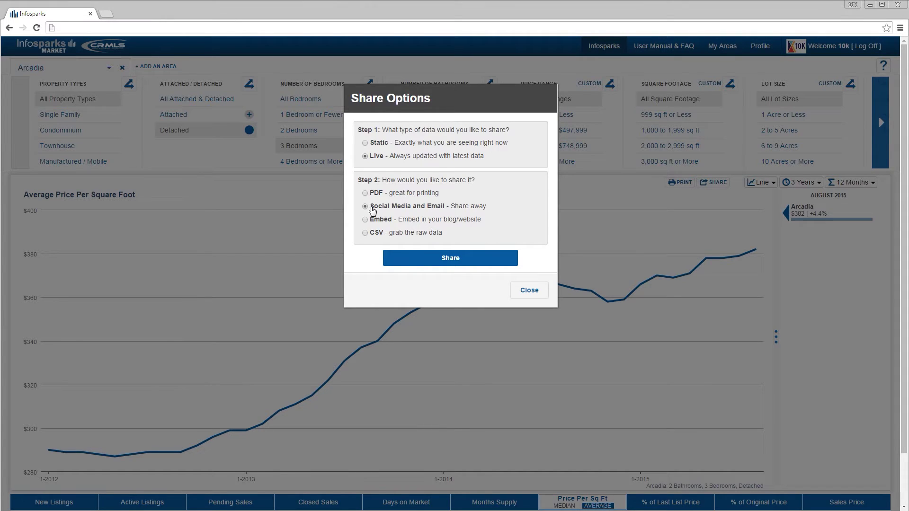
left_click(444, 261)
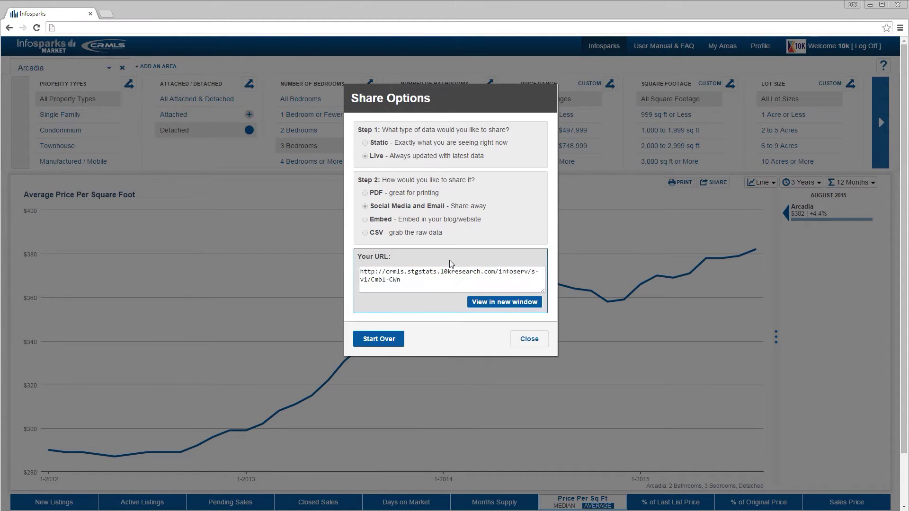
left_click(450, 282)
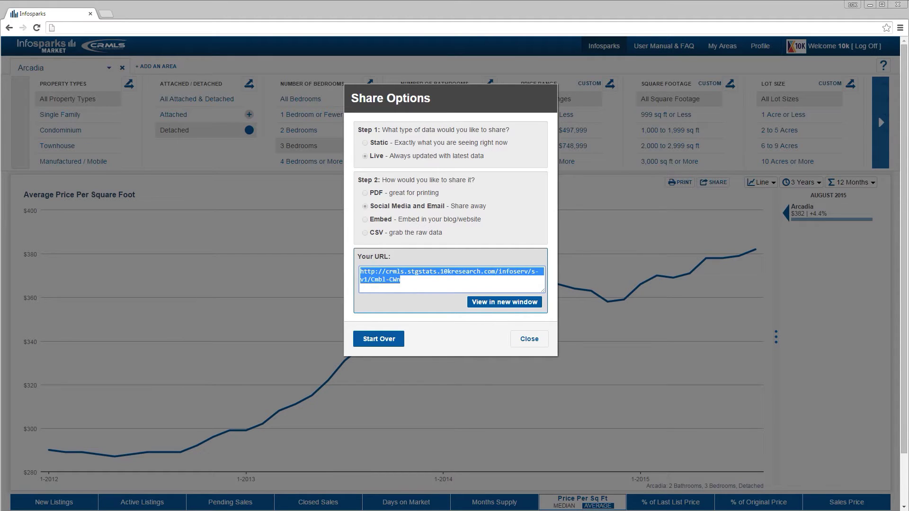
left_click(426, 280)
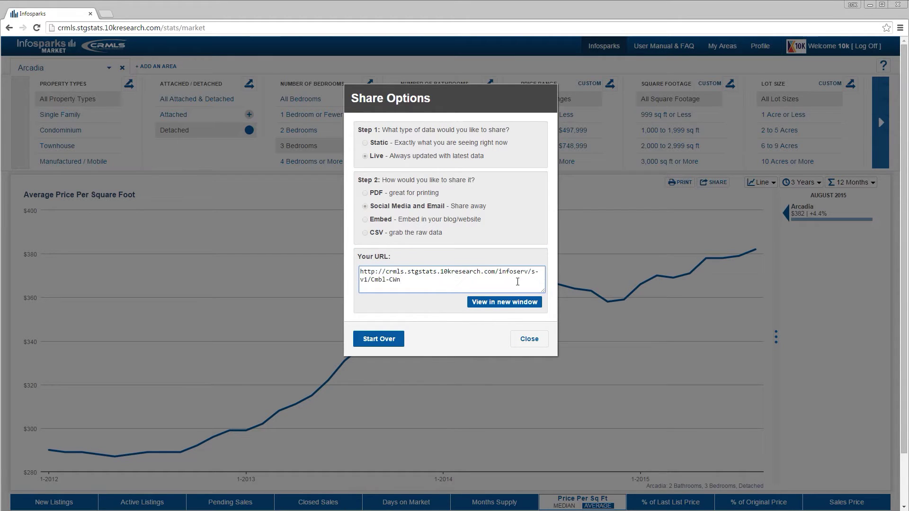
Open the shared chart in a new tab and inspect its web address.
left_click(506, 303)
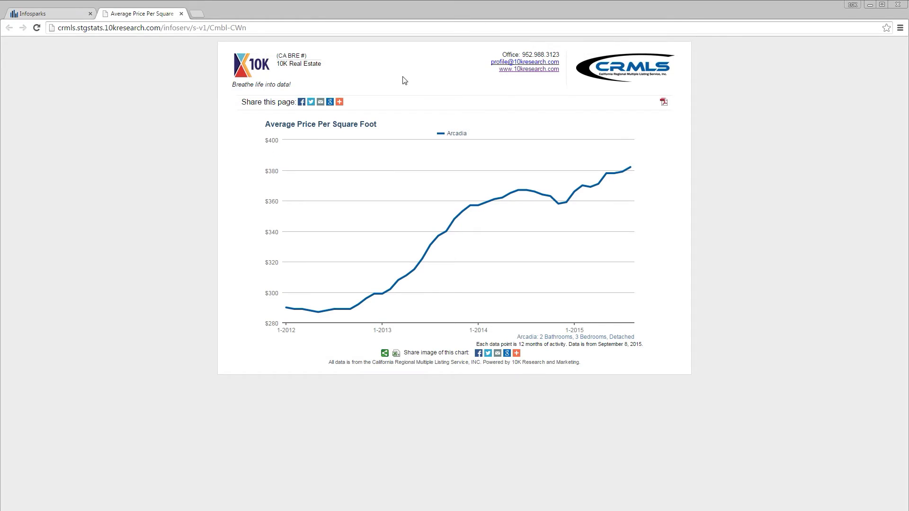
left_click_drag(259, 28, 28, 27)
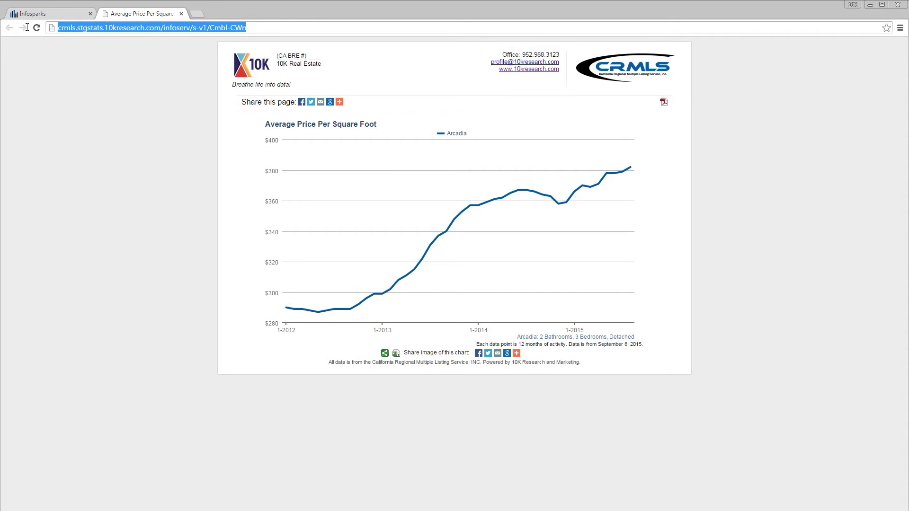
left_click(277, 29)
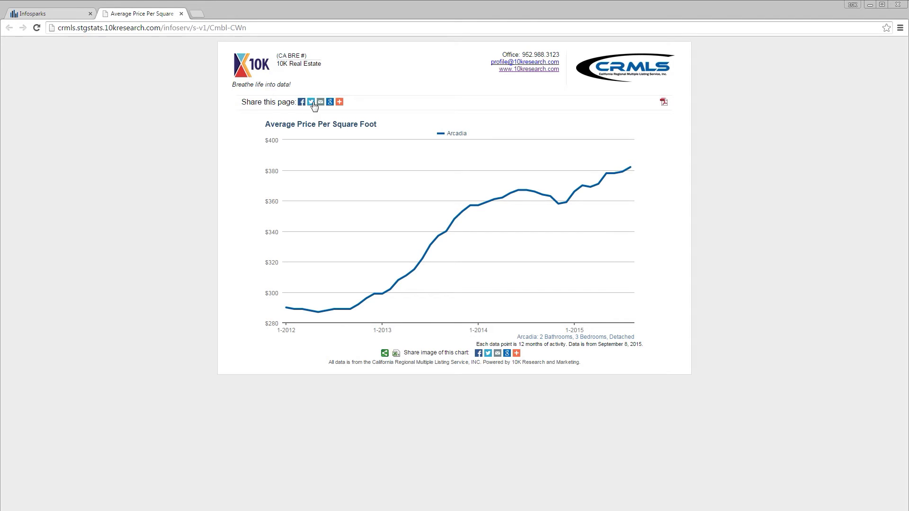
Browse the full list of sharing services, close it, then close the shared chart tab.
mouse_move(341, 103)
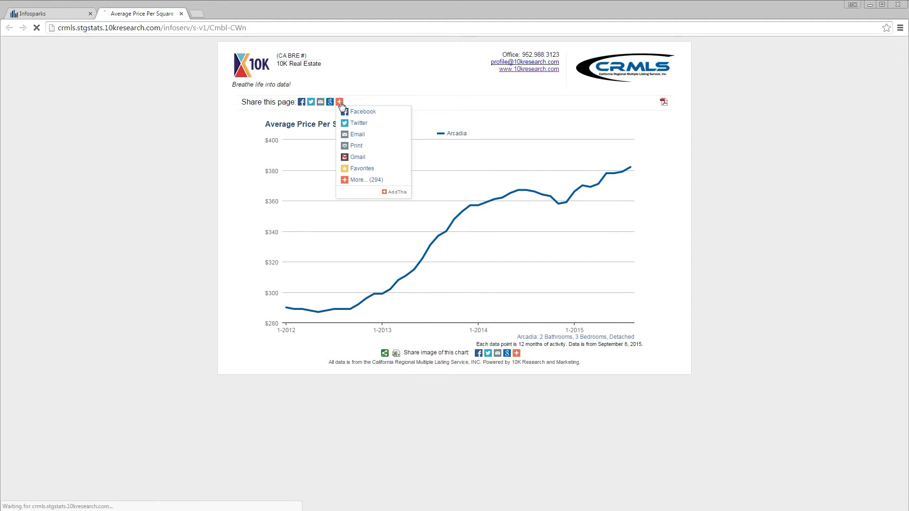
left_click(340, 103)
scroll(471, 254, "down", 5)
scroll(471, 255, "down", 6)
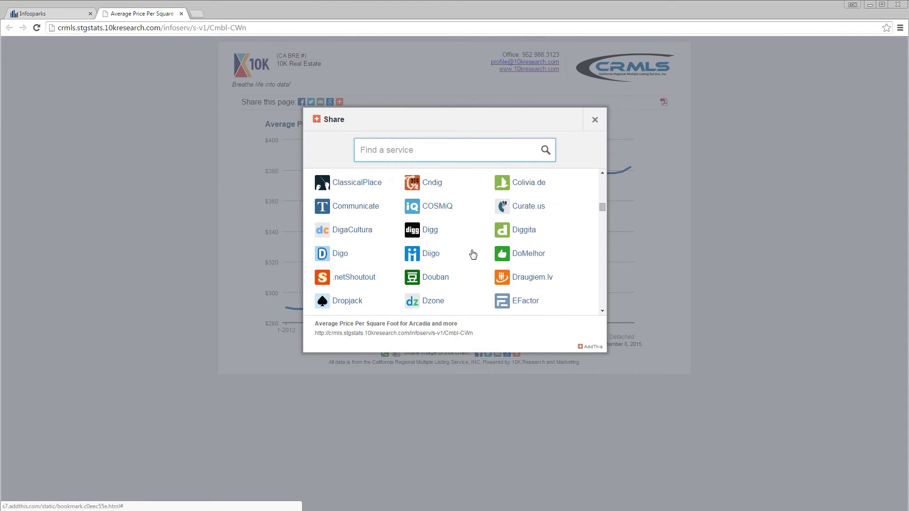
left_click(595, 119)
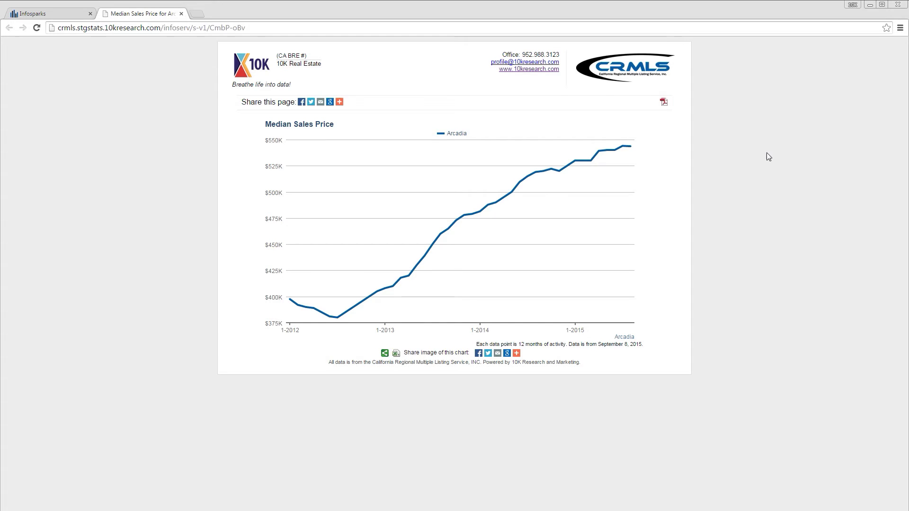
left_click(181, 14)
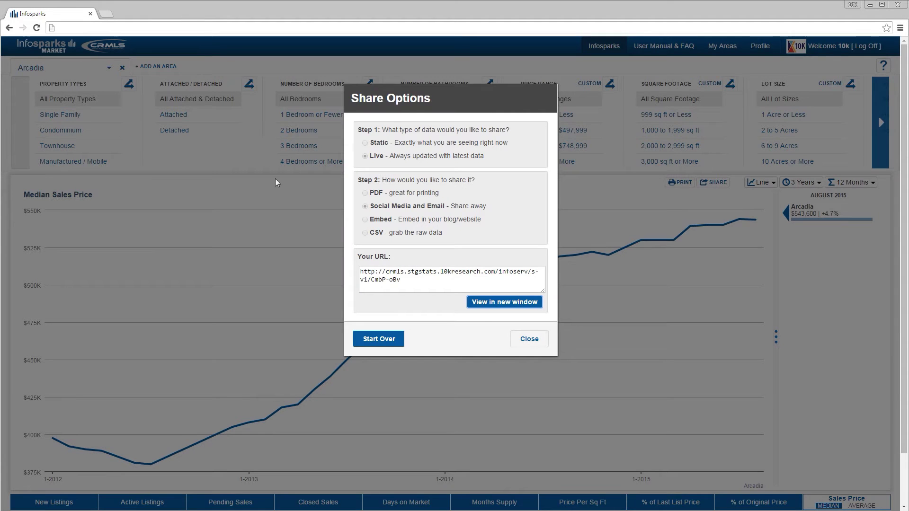
Add the Chico association as a second area beside Arcadia, filtered to Single Family homes.
left_click(540, 339)
left_click(172, 66)
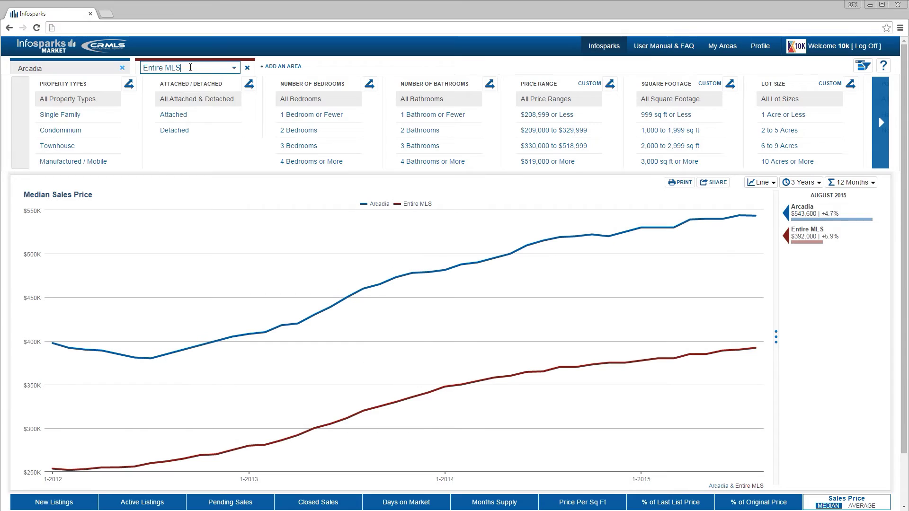
left_click(190, 67)
type("Chico")
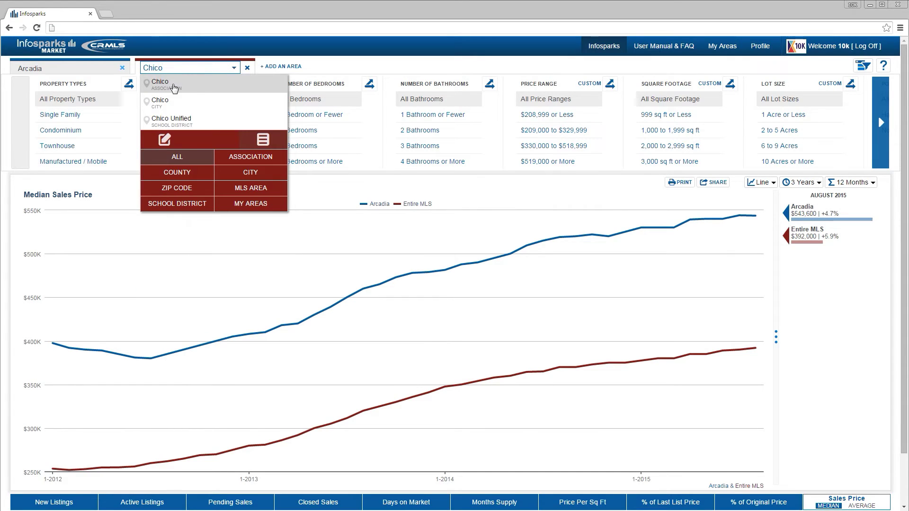
left_click(175, 89)
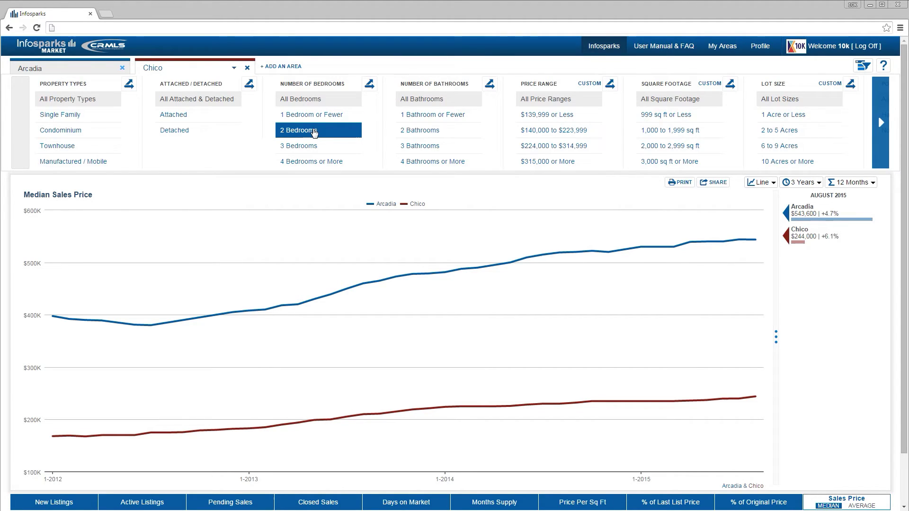
left_click(86, 116)
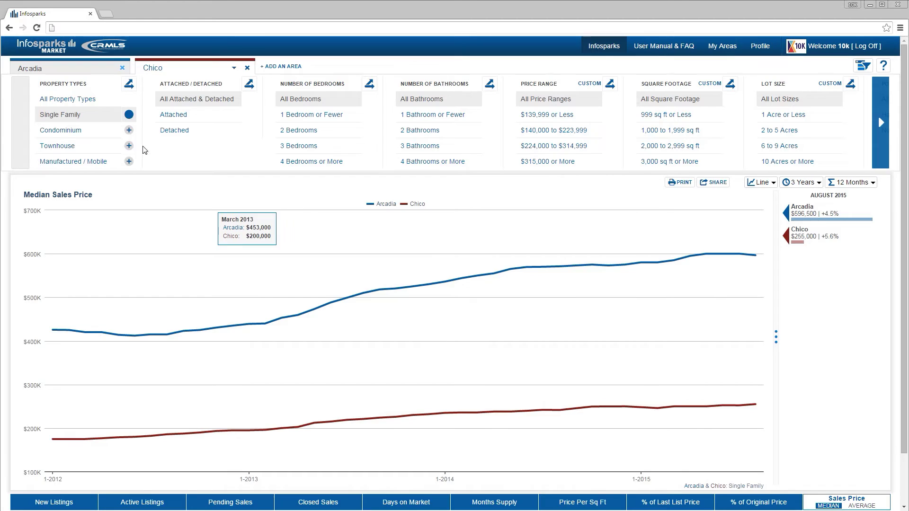
Add Condominium and Townhouse and split the chart into separate lines per property type.
left_click(130, 134)
left_click(126, 147)
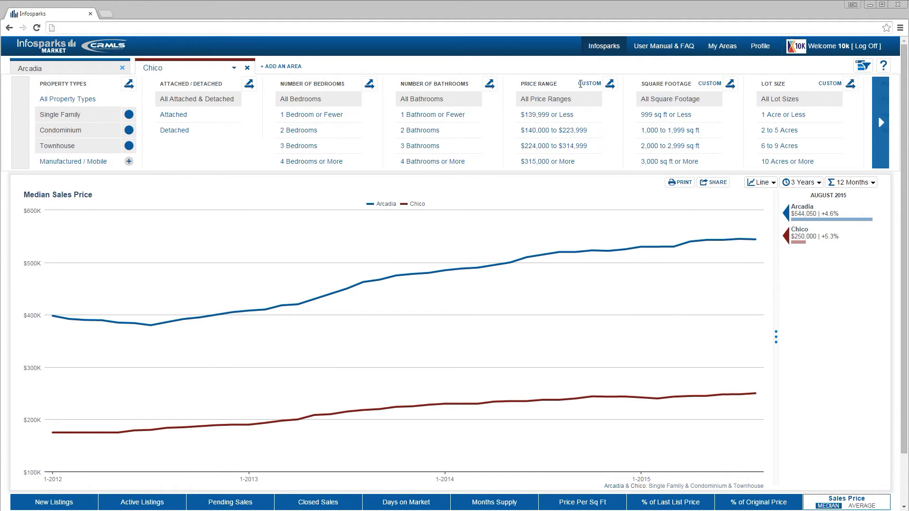
left_click(129, 85)
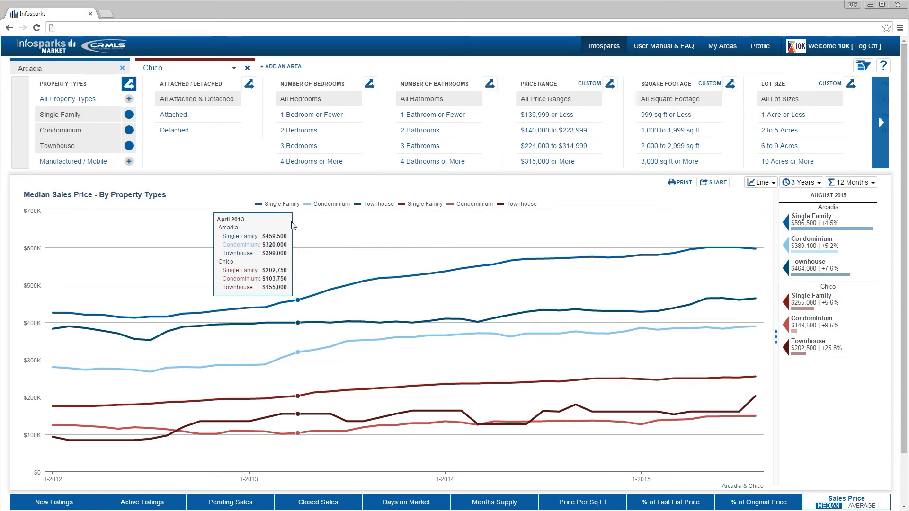
Toggle the Arcadia and Chico legend lines, then swap Townhouse for Manufactured / Mobile Home.
left_click(286, 205)
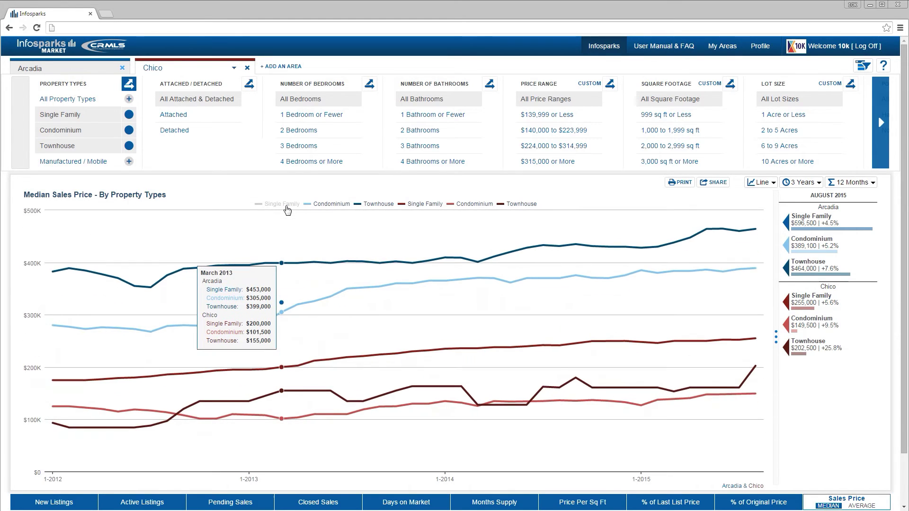
left_click(296, 207)
left_click(376, 205)
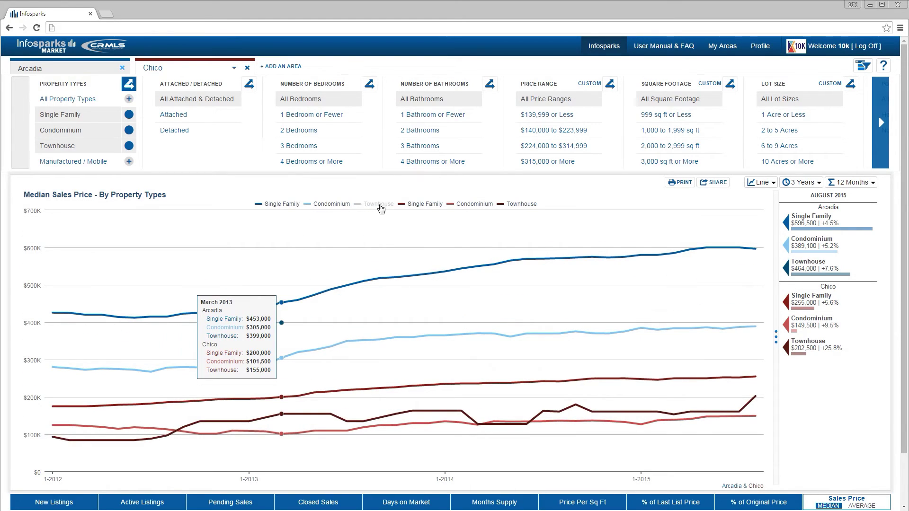
left_click(419, 205)
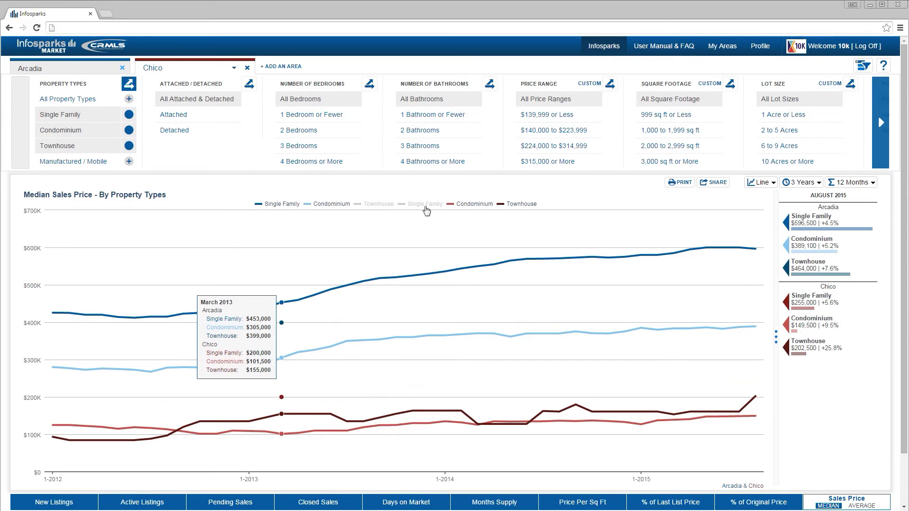
left_click(426, 208)
left_click(378, 205)
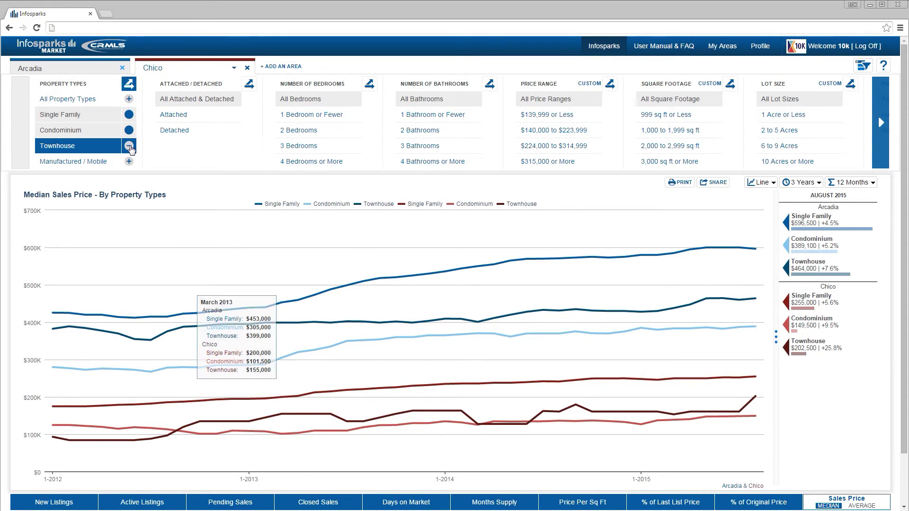
left_click(129, 146)
left_click(129, 162)
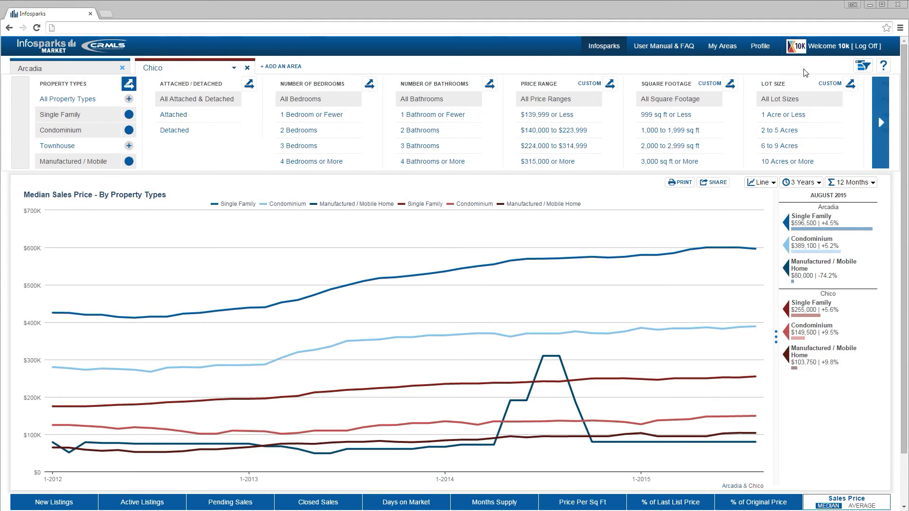
Combine the property types into one line per area and review the Arcadia and Chico filters.
left_click(862, 67)
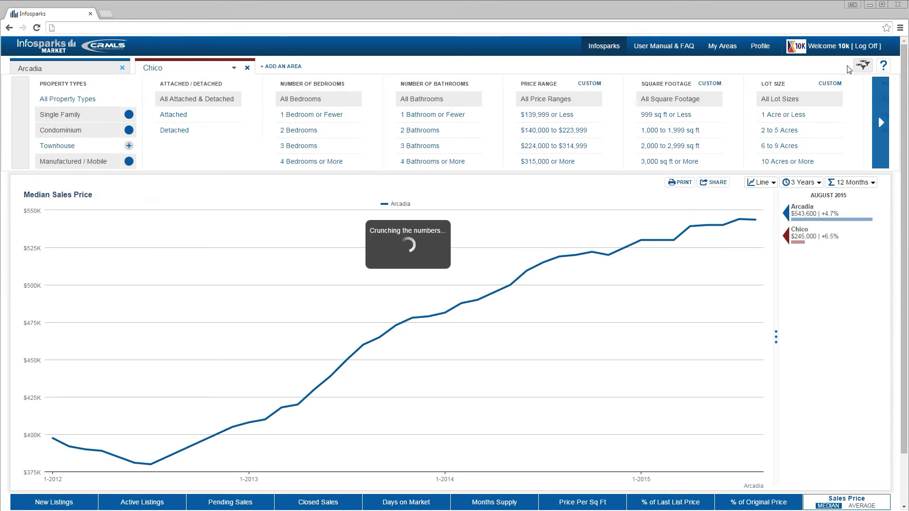
left_click(91, 66)
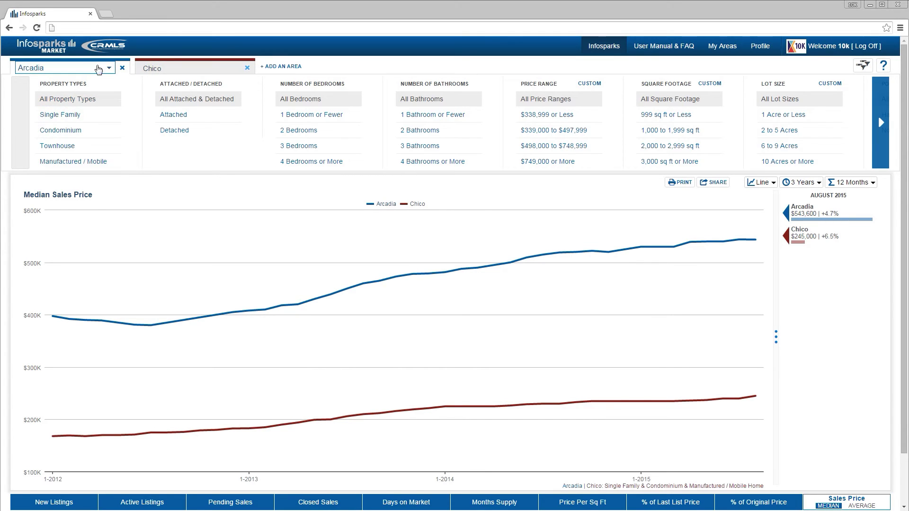
left_click(192, 68)
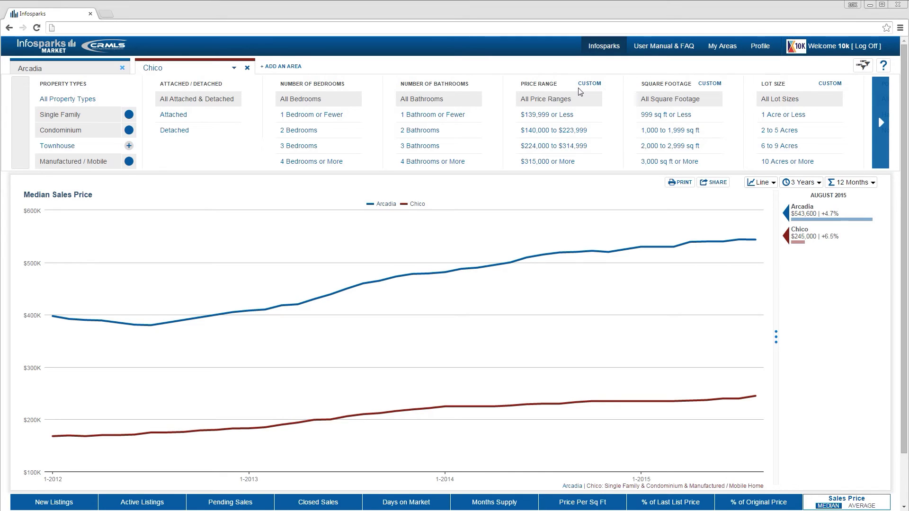
Choose a custom price range and enter the first range, 400 to 600.
left_click(595, 87)
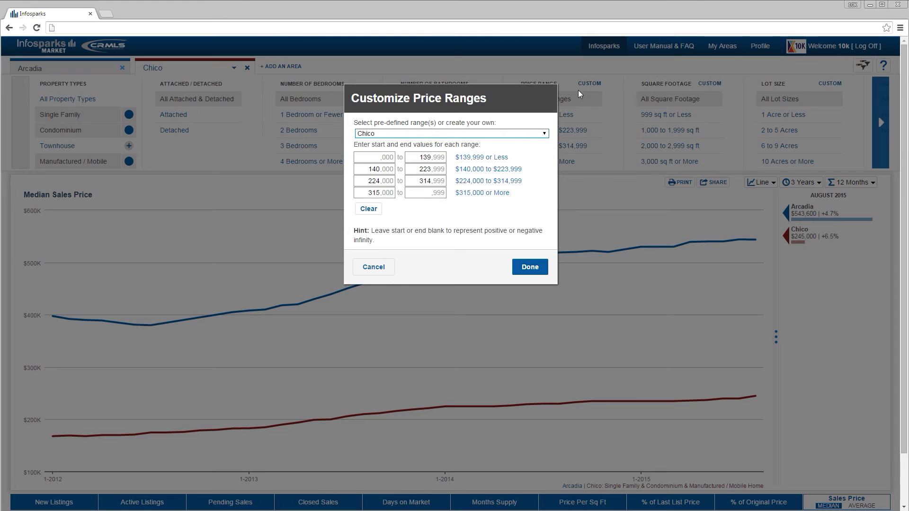
left_click(395, 134)
left_click(384, 148)
left_click(374, 156)
type("400")
key("Tab")
type("600")
Add the 600–800 and 800-and-up ranges, apply them, and filter to $400,000–$600,999.
key("Tab")
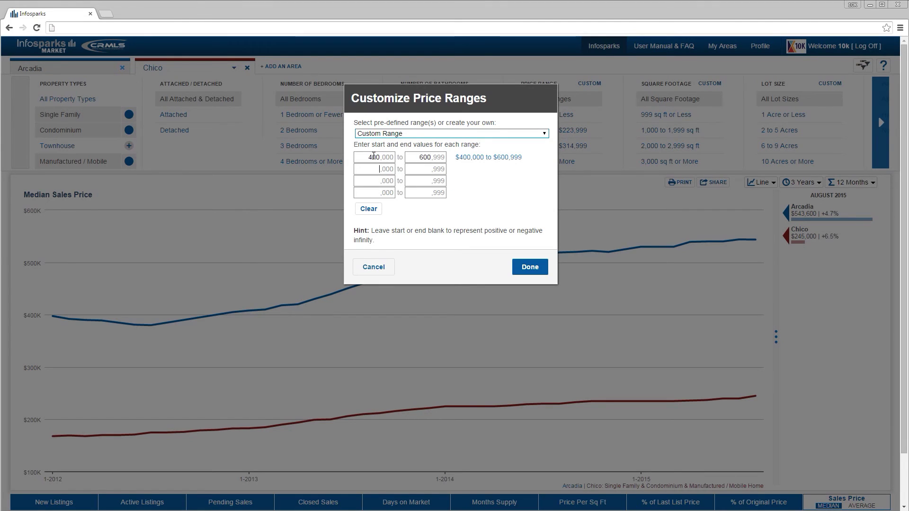
type("600")
key("Tab")
type("800")
key("Tab")
type("8")
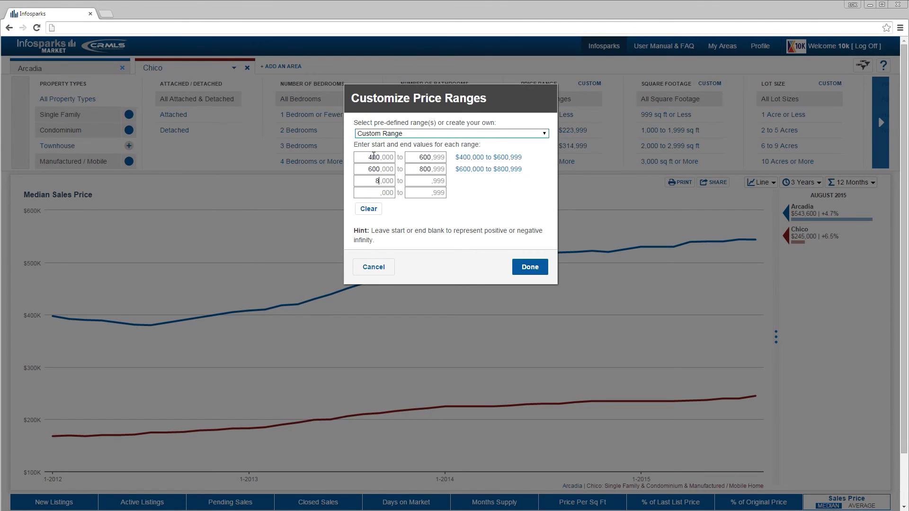
type("00")
key("Tab")
type("10")
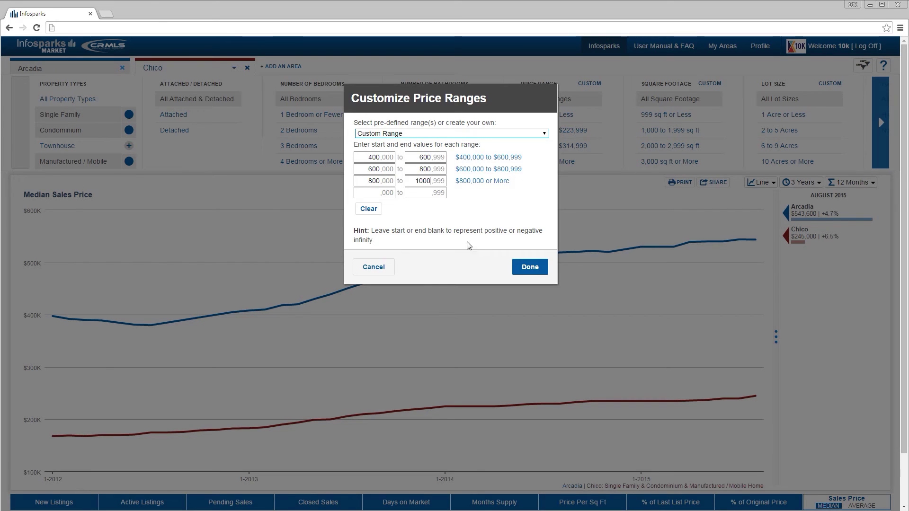
left_click(526, 266)
left_click(557, 121)
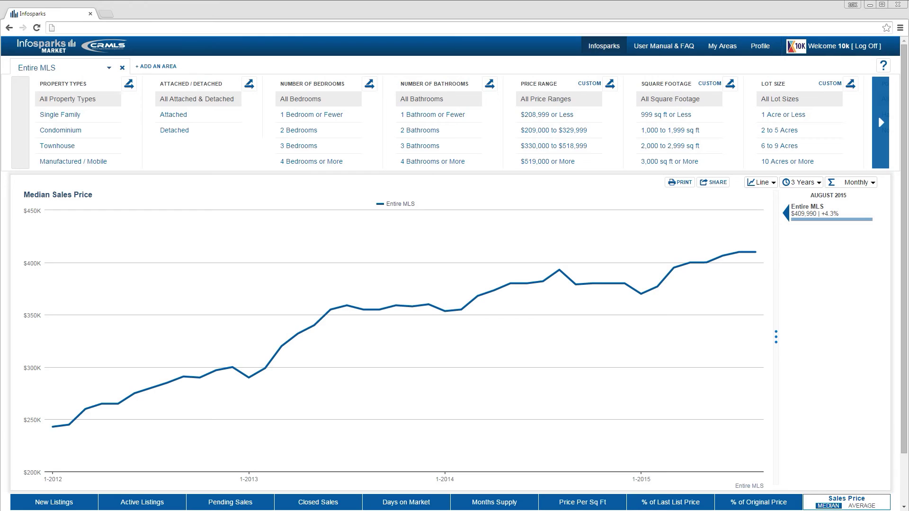
left_click(718, 47)
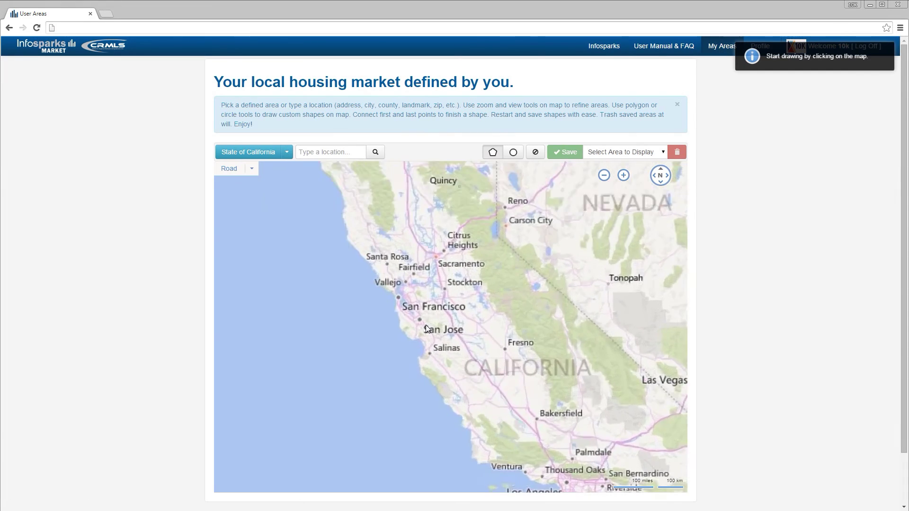
Draw a circle around San Jose and a San Carlos–Mountain View polygon stretched to Woodside.
scroll(426, 325, "up", 4)
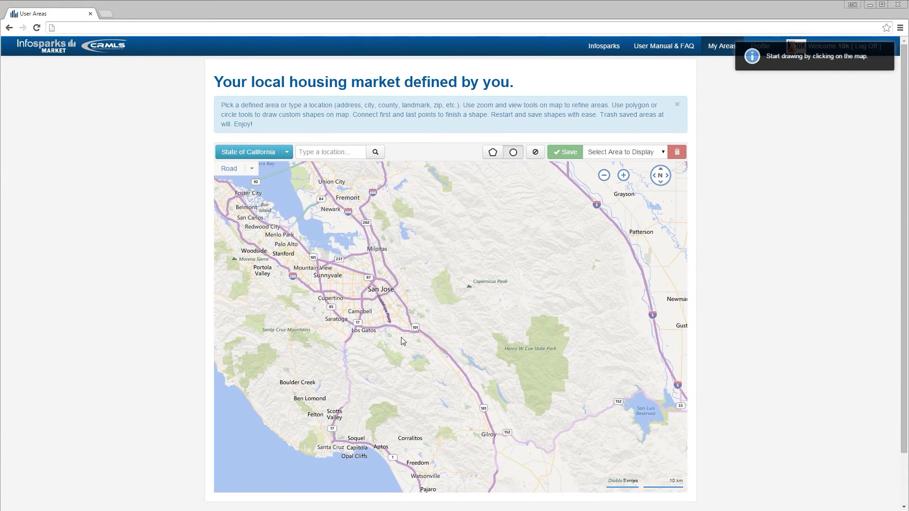
left_click(410, 358)
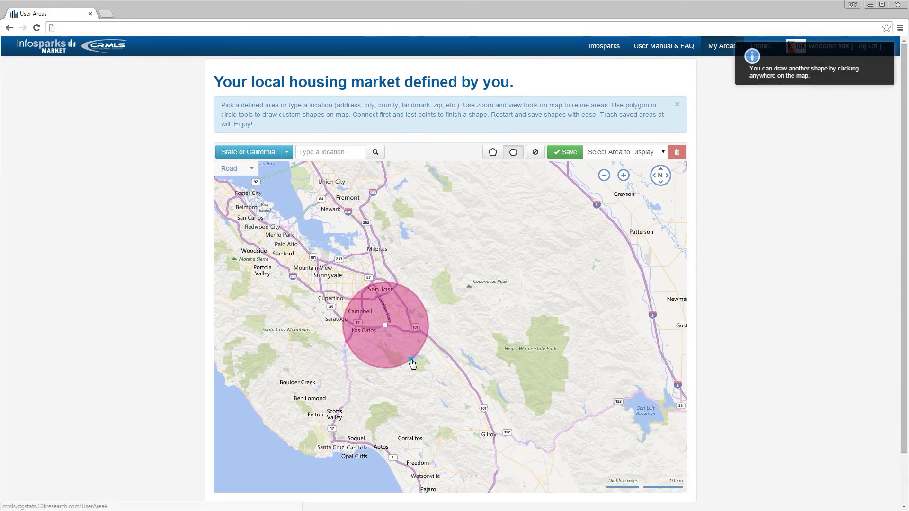
left_click_drag(427, 366, 564, 410)
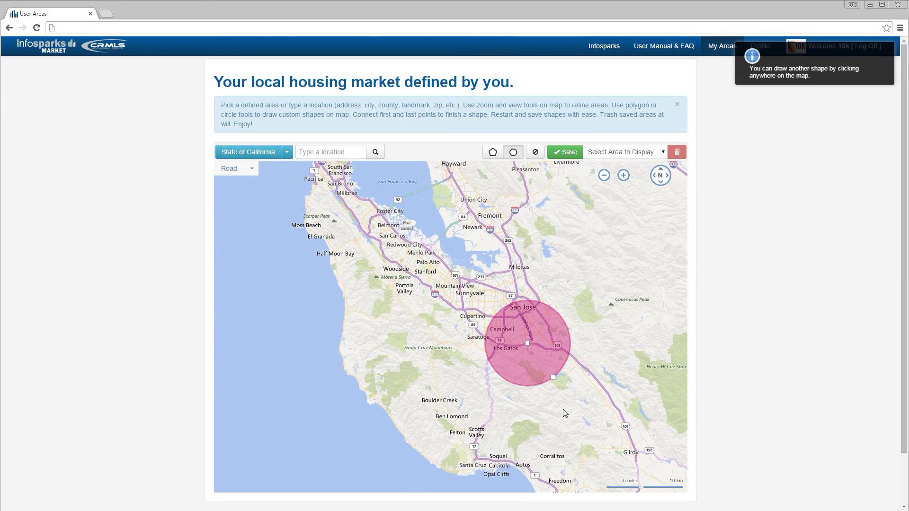
left_click(493, 153)
left_click(381, 215)
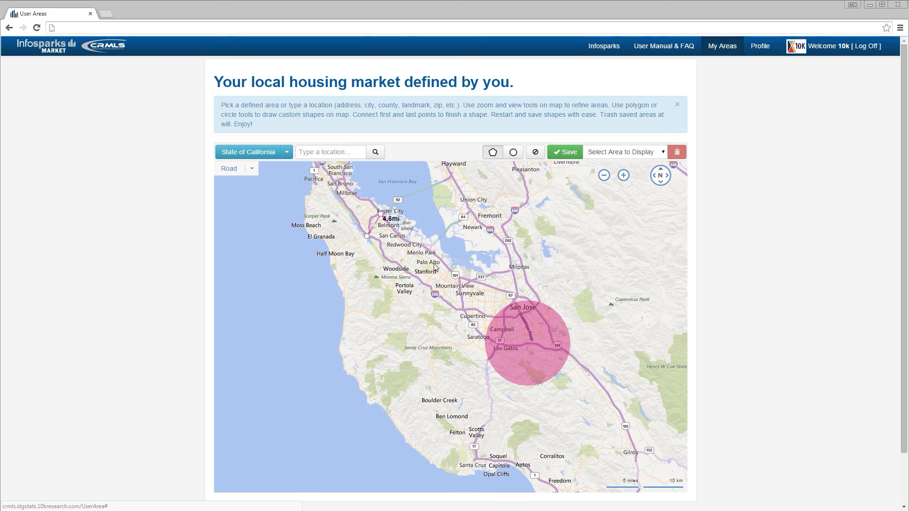
left_click(461, 278)
left_click(460, 309)
left_click(435, 295)
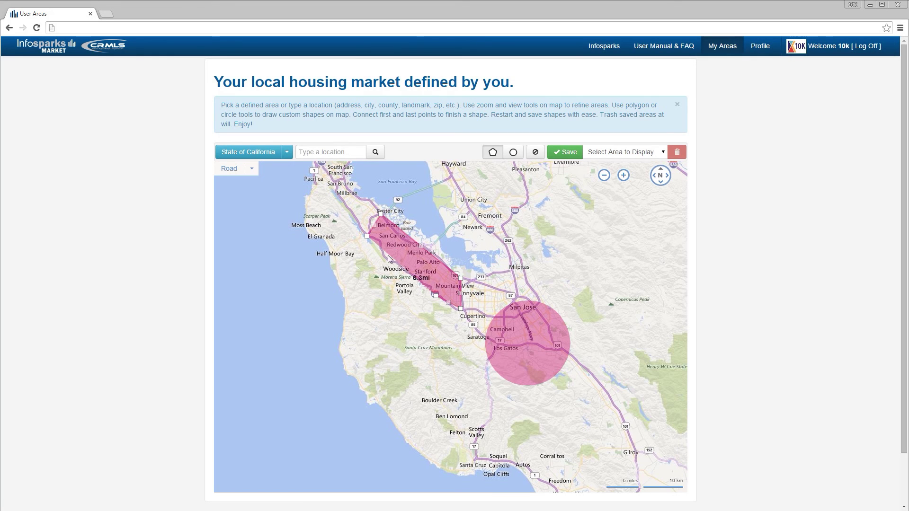
left_click(367, 237)
left_click_drag(376, 248, 389, 266)
Save the drawn shapes as a new area named 'Bay Area' and view its stats.
left_click(565, 152)
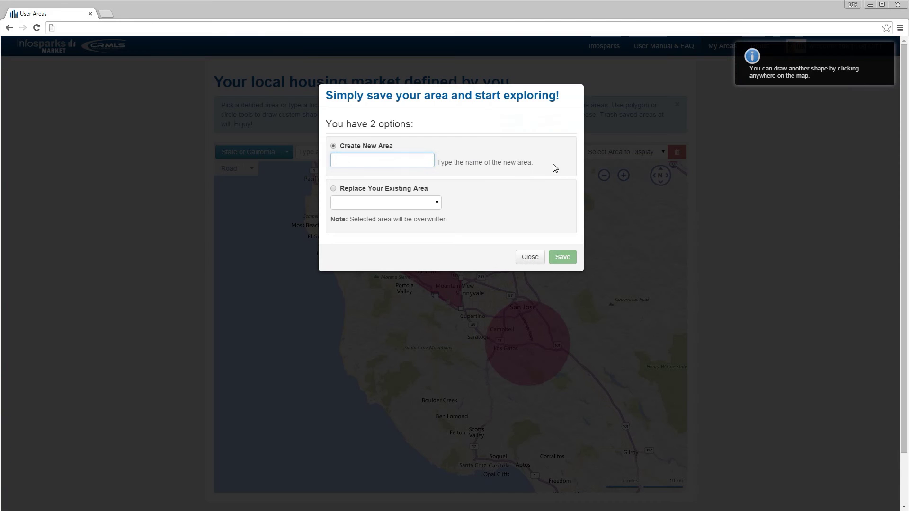
type("Bay Ar")
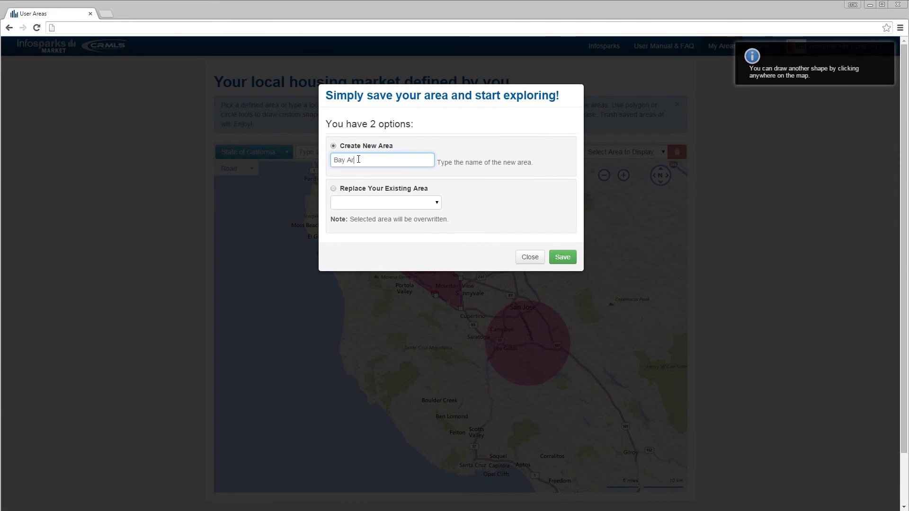
type("ea")
left_click(560, 258)
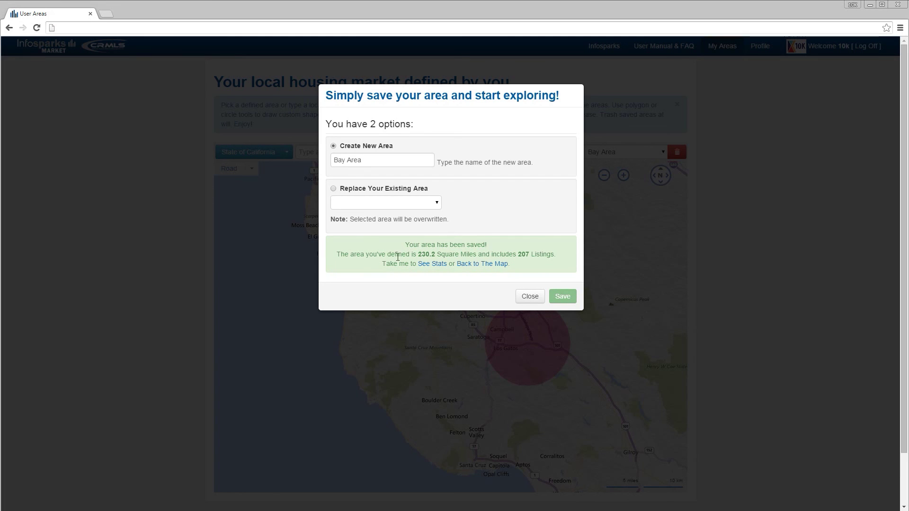
left_click(438, 266)
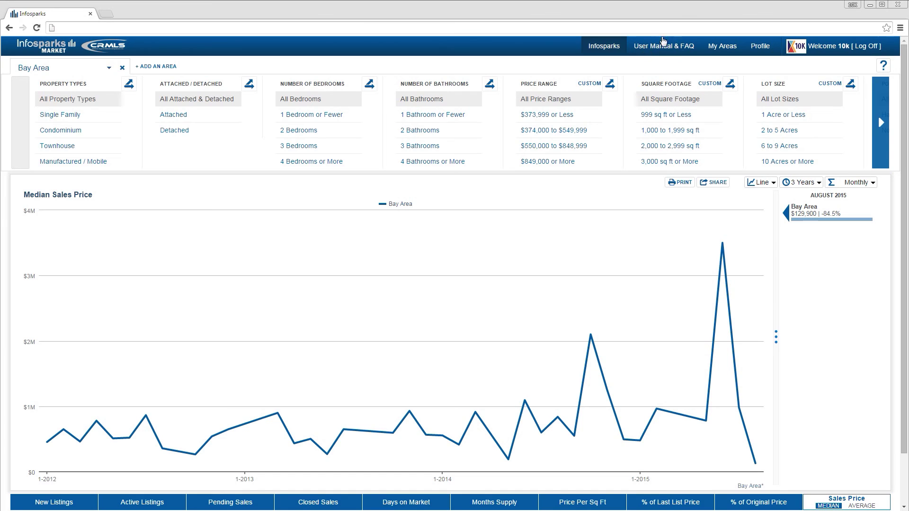
Open the User Manual & FAQ and scroll down to the Variables section.
left_click(668, 48)
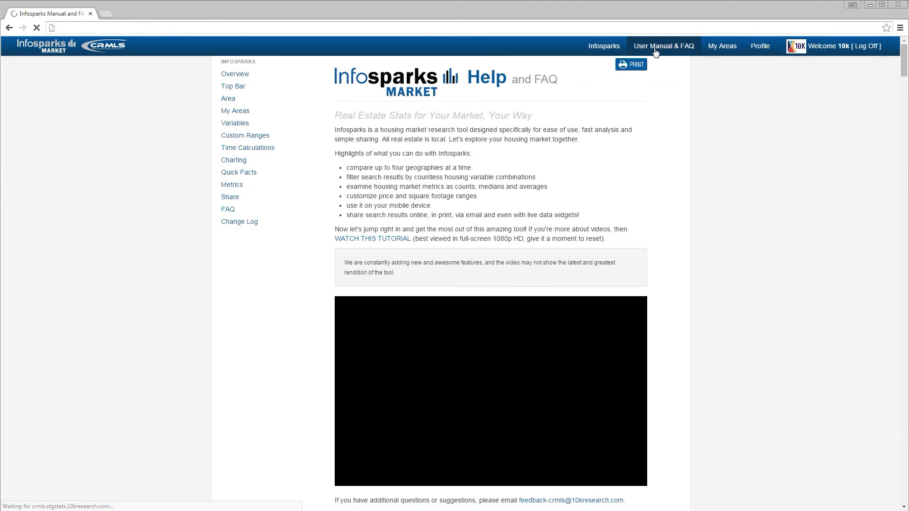
scroll(407, 130, "down", 15)
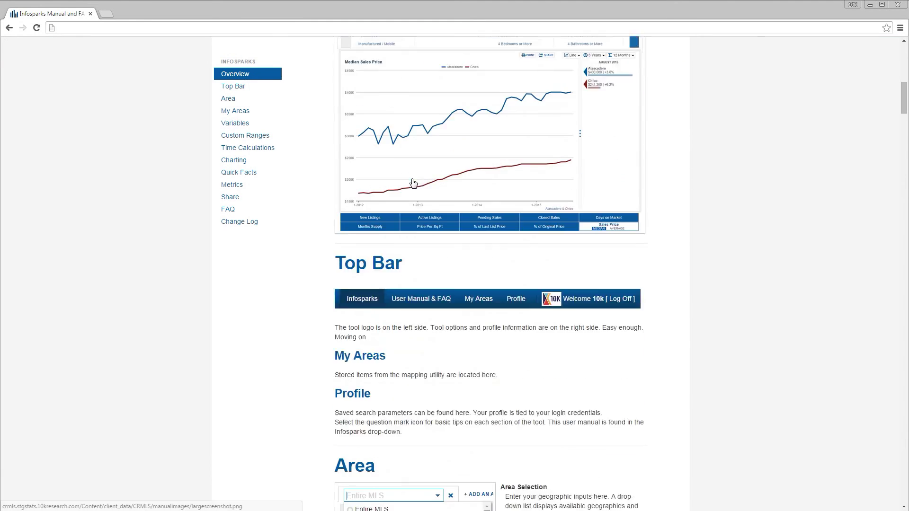
scroll(440, 289, "down", 20)
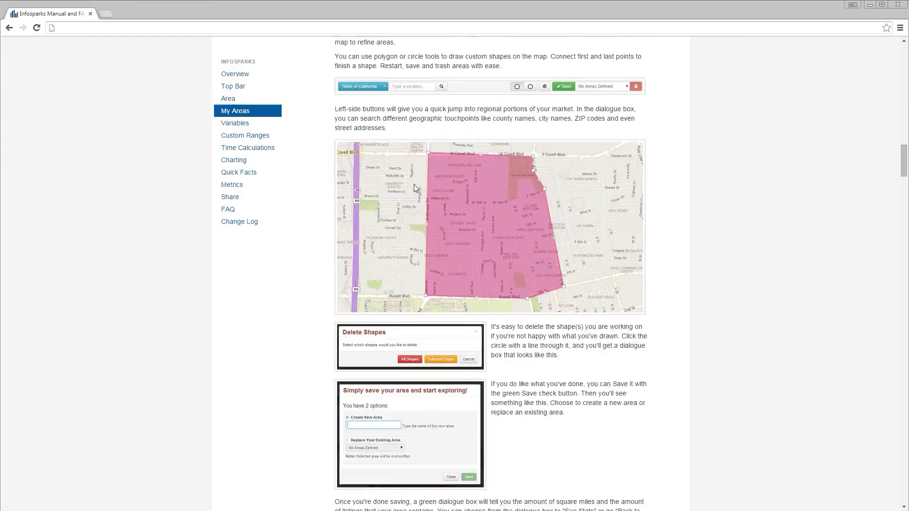
scroll(416, 190, "down", 15)
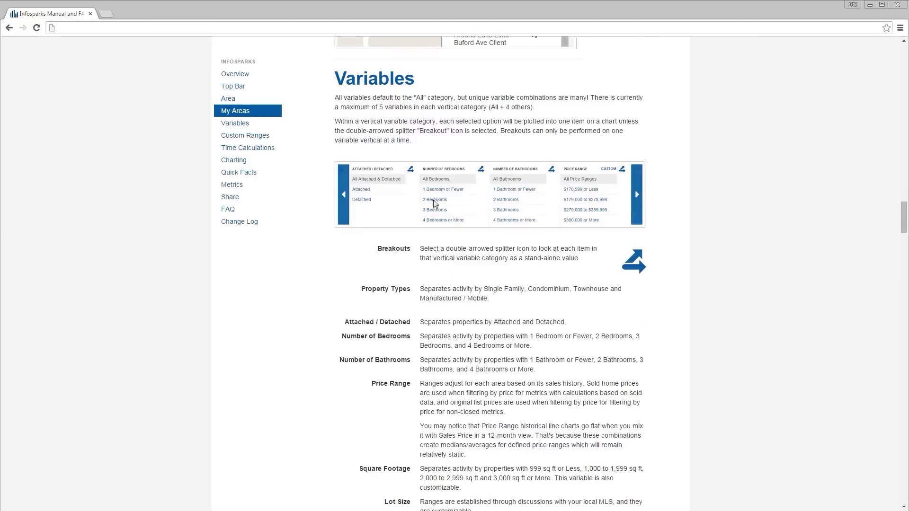